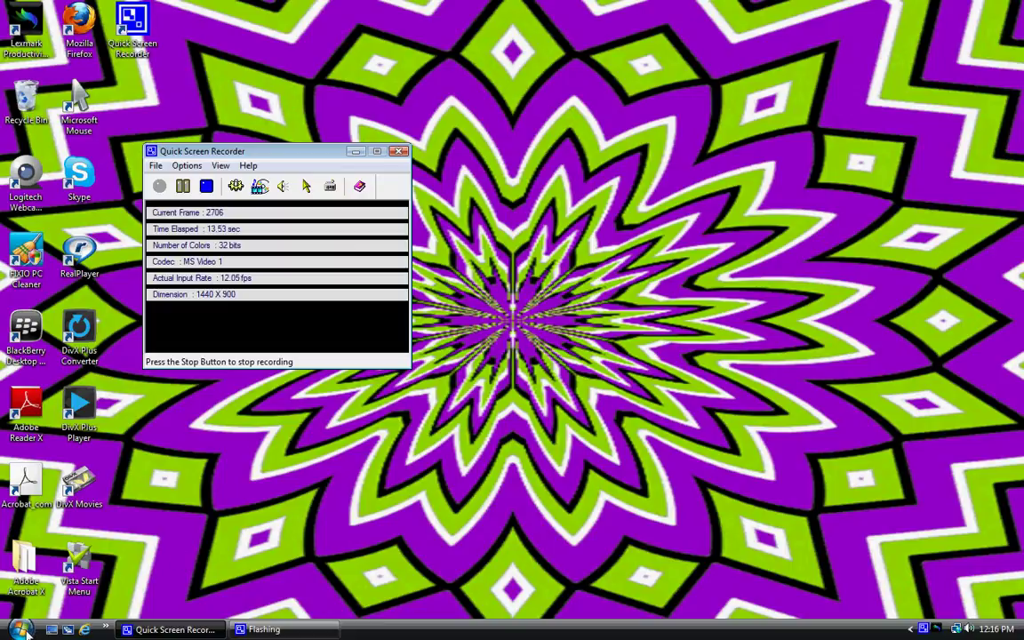
Step: Open the 534 form from the Start menu's recent Documents list in Adobe Reader
{"action": "left_click", "coordinate": [19, 629]}
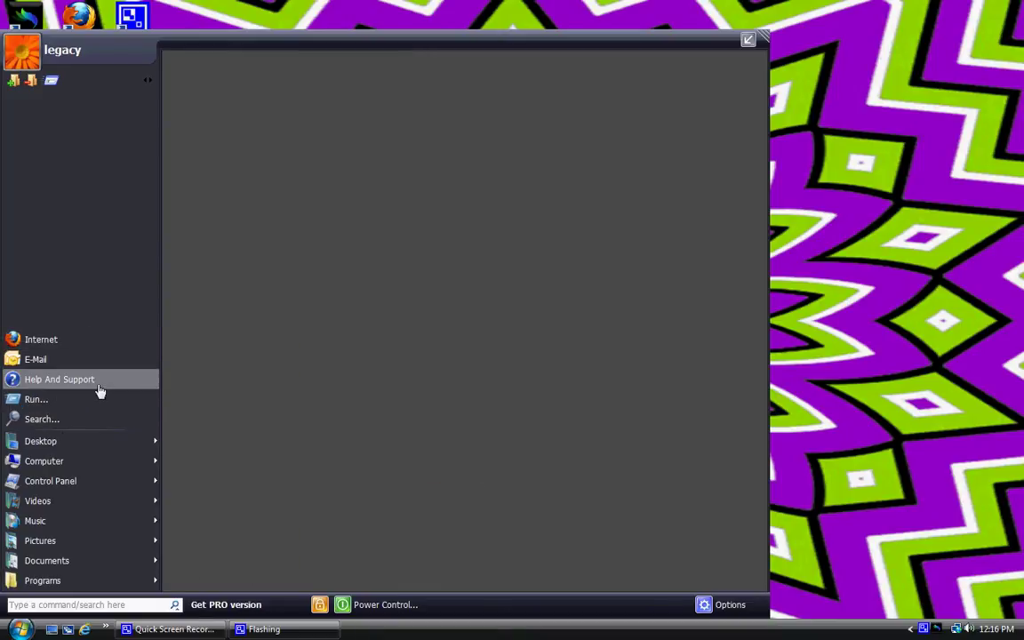
{"action": "mouse_move", "coordinate": [142, 563]}
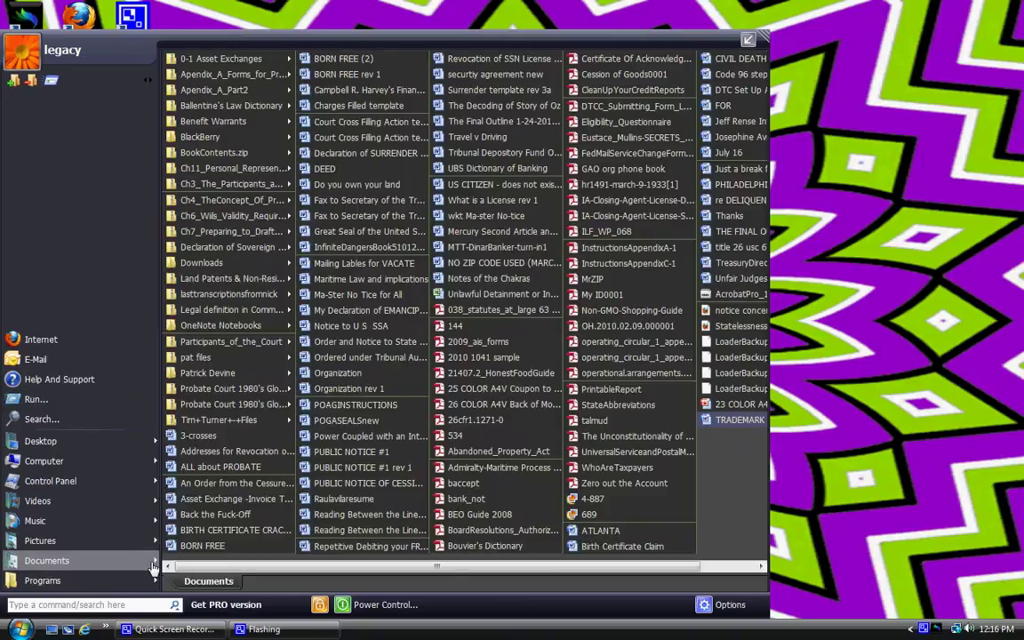
{"action": "left_click", "coordinate": [455, 439]}
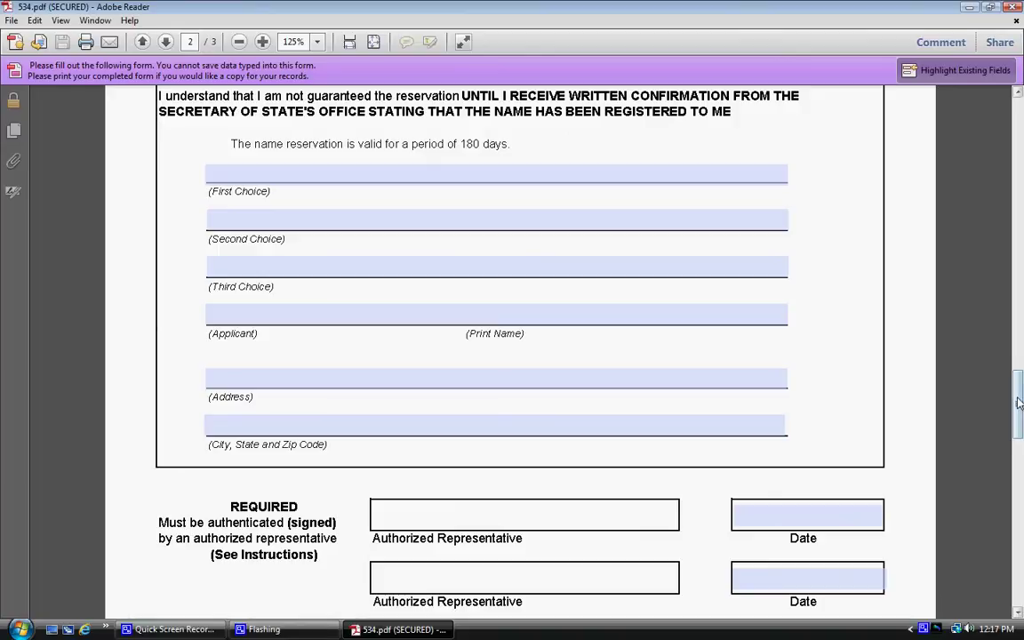
Step: Return to the top of page 1 and answer No to Expedite this Form
{"action": "left_click_drag", "start_coordinate": [1018, 402], "coordinate": [997, 206]}
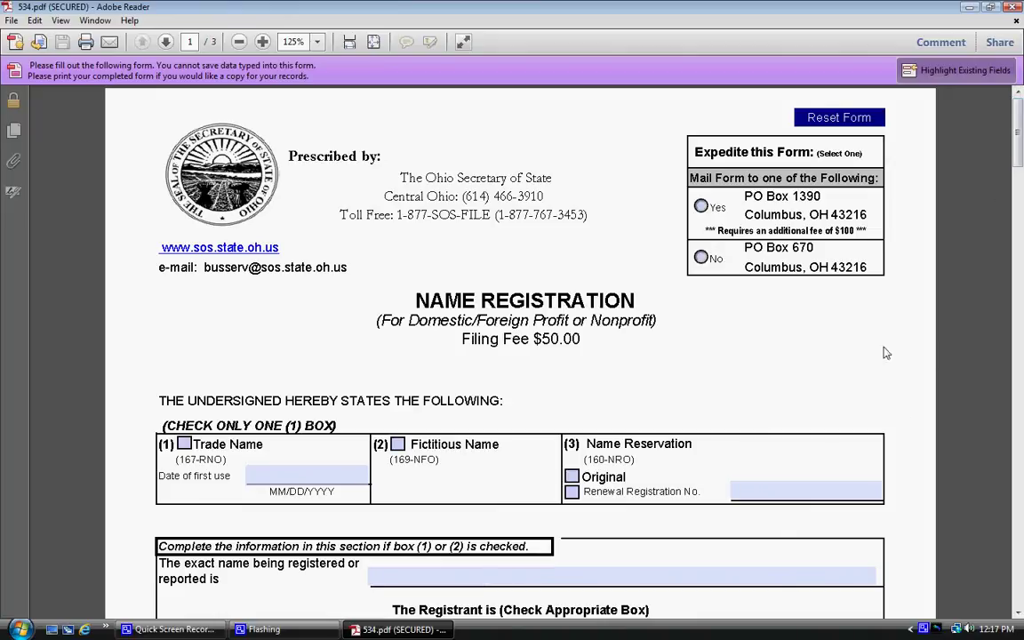
{"action": "left_click", "coordinate": [702, 258]}
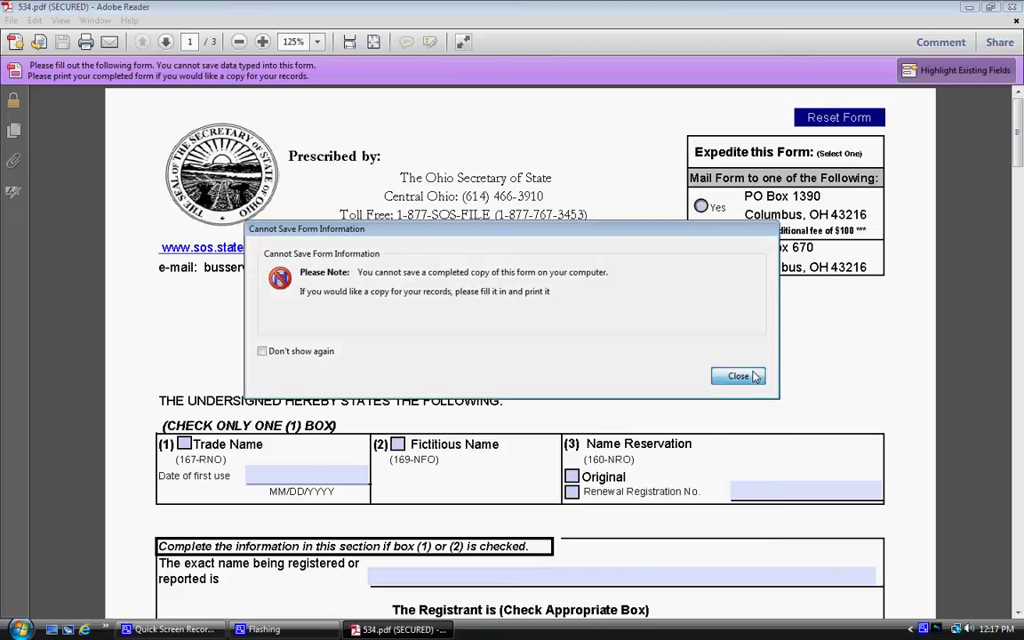
Step: Close the cannot-save notice, check Trade Name, and enter 08/01/1970 as date of first use
{"action": "left_click", "coordinate": [742, 377]}
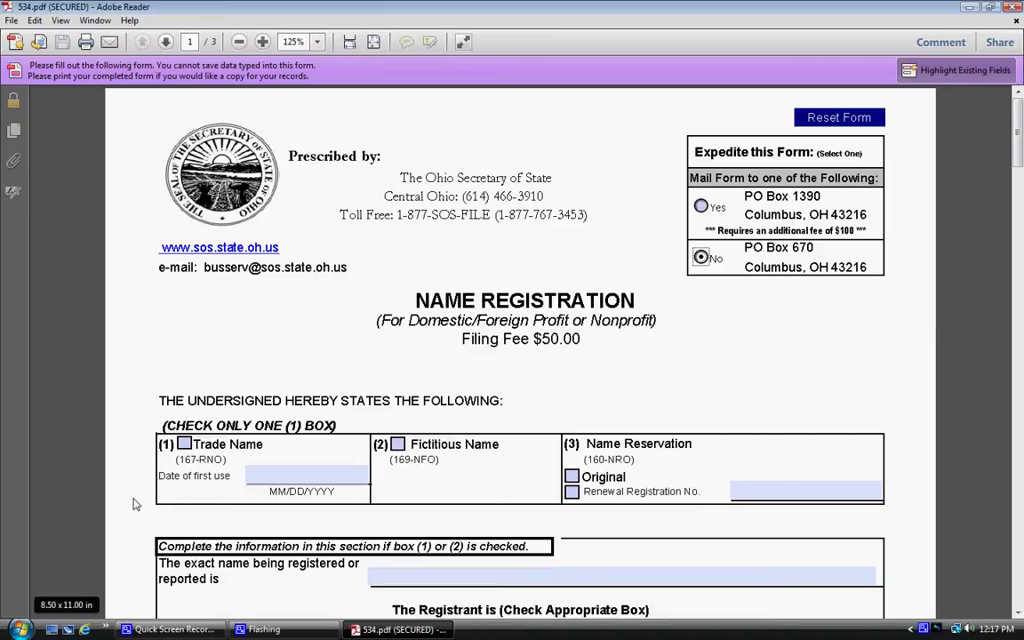
{"action": "left_click", "coordinate": [184, 444]}
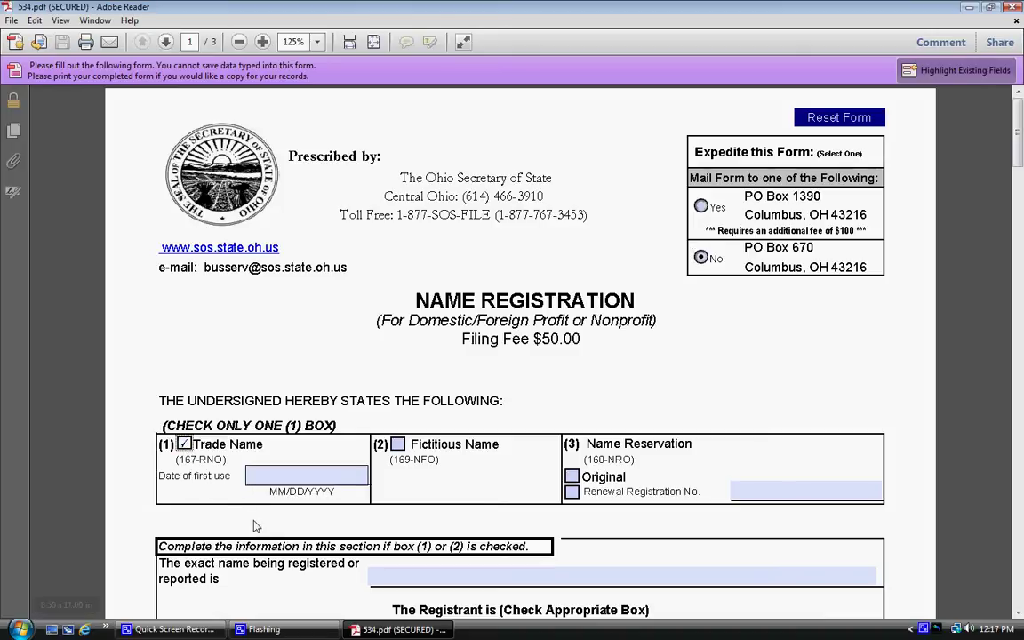
{"action": "key", "text": "Tab"}
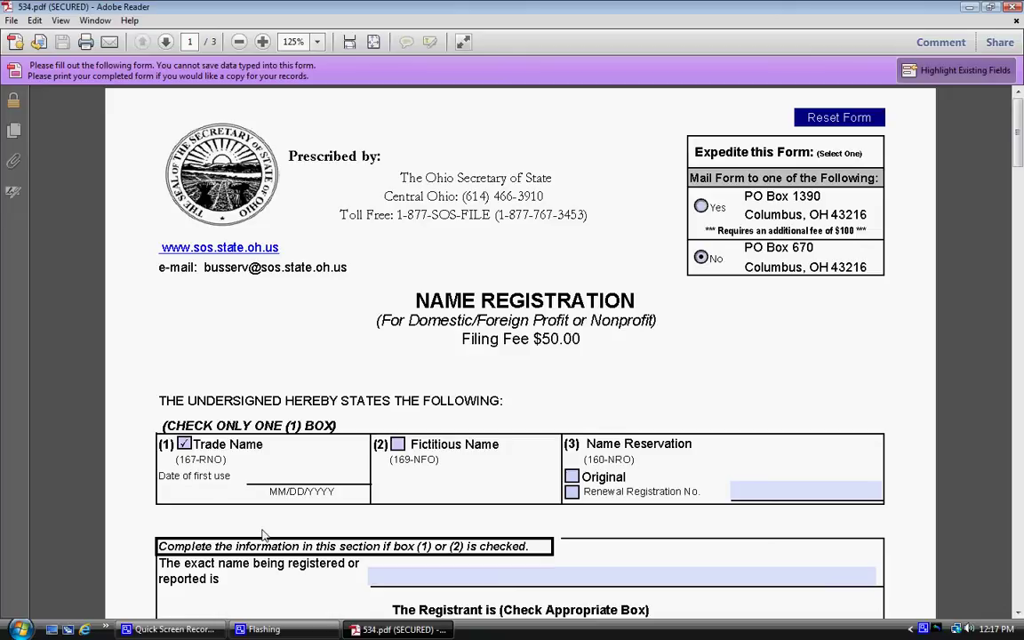
{"action": "type", "text": "08/01/1970"}
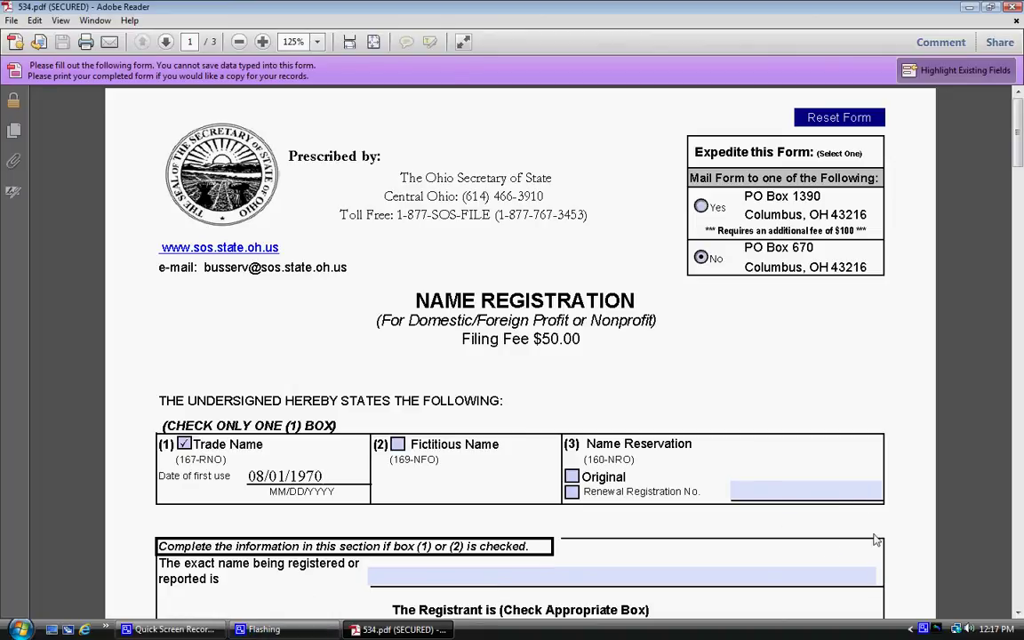
{"action": "scroll", "coordinate": [898, 534], "scroll_direction": "down", "scroll_amount": 3}
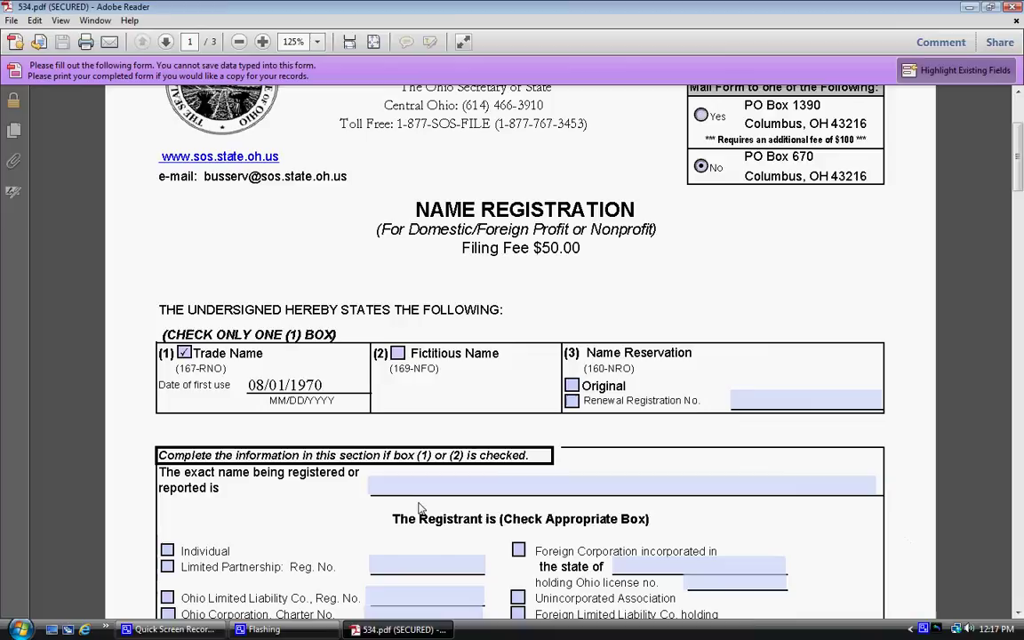
Step: Enter the registrant's full name in the exact-name-being-registered field, fixing a typo
{"action": "left_click", "coordinate": [415, 492]}
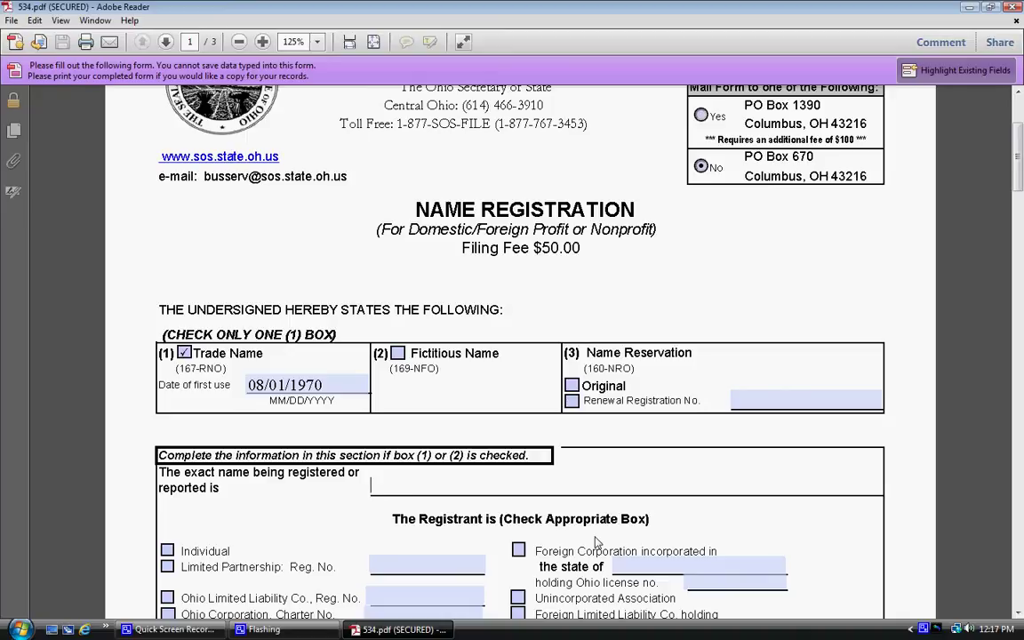
{"action": "type", "text": "HOMER JAY S"}
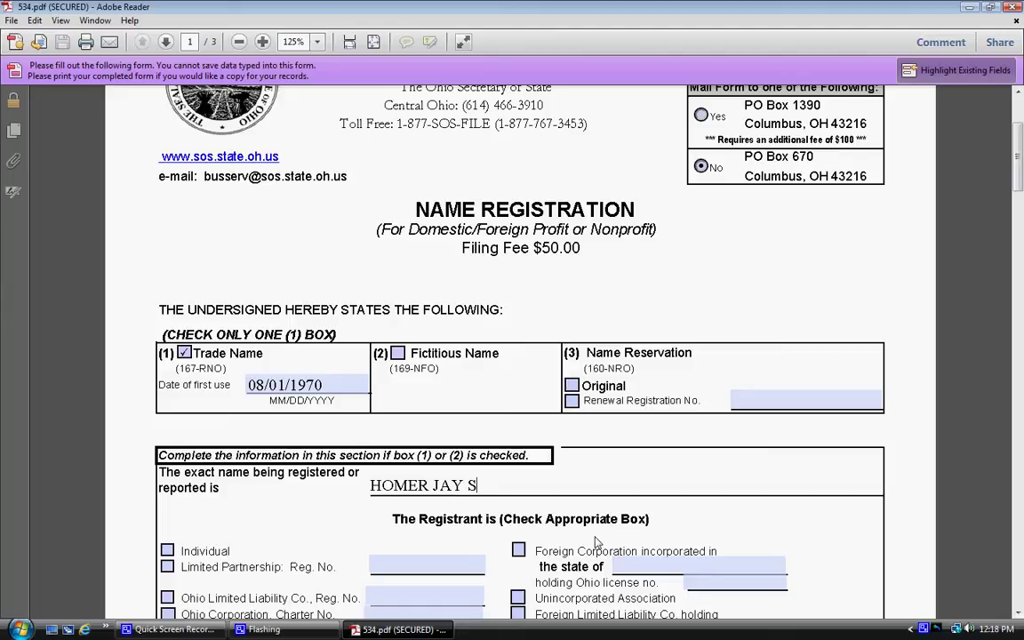
{"action": "type", "text": "IMPSON"}
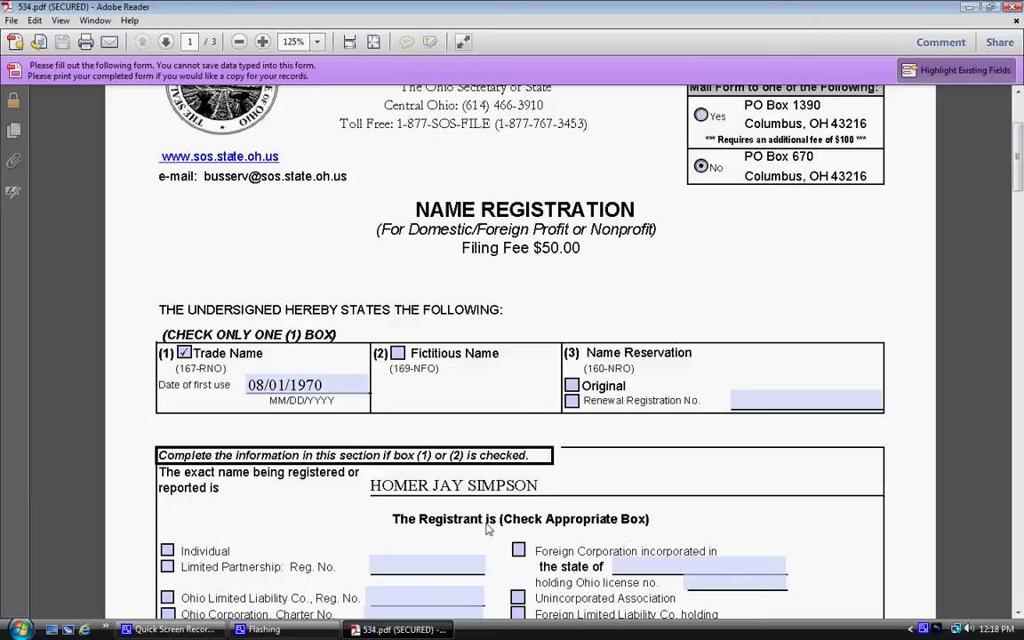
Step: Enter the same full name on the registrant's designated-name line
{"action": "scroll", "coordinate": [818, 546], "scroll_direction": "down", "scroll_amount": 1}
{"action": "scroll", "coordinate": [831, 559], "scroll_direction": "down", "scroll_amount": 6}
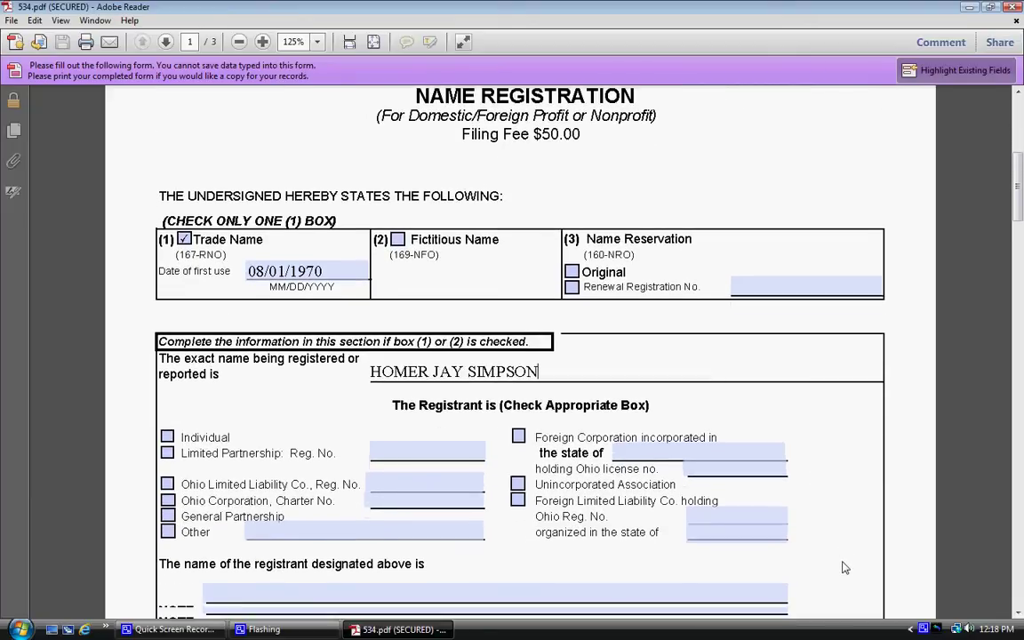
{"action": "scroll", "coordinate": [844, 569], "scroll_direction": "down", "scroll_amount": 2}
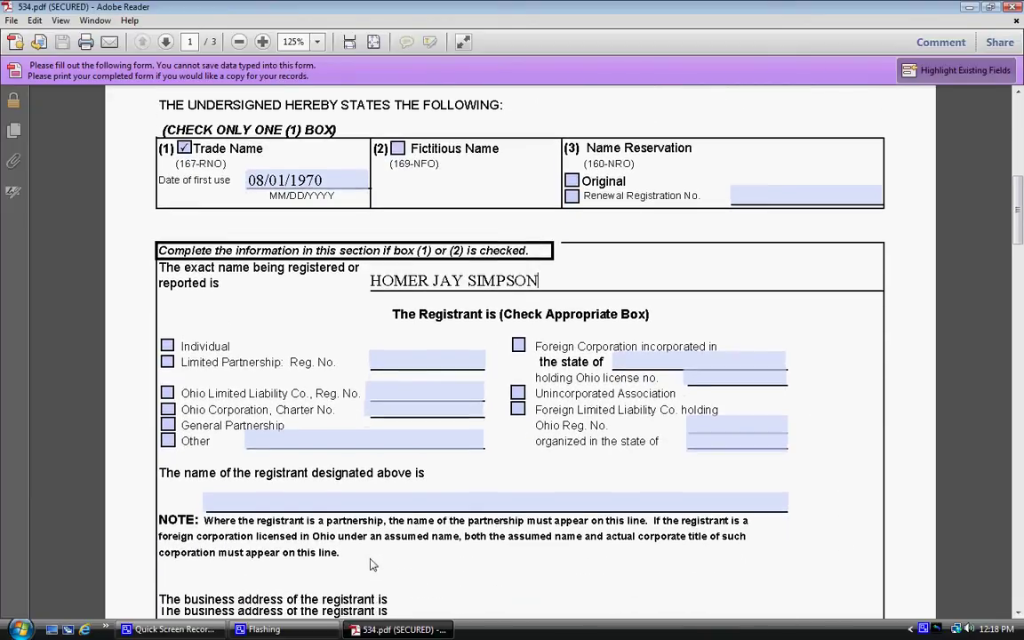
{"action": "left_click", "coordinate": [267, 535]}
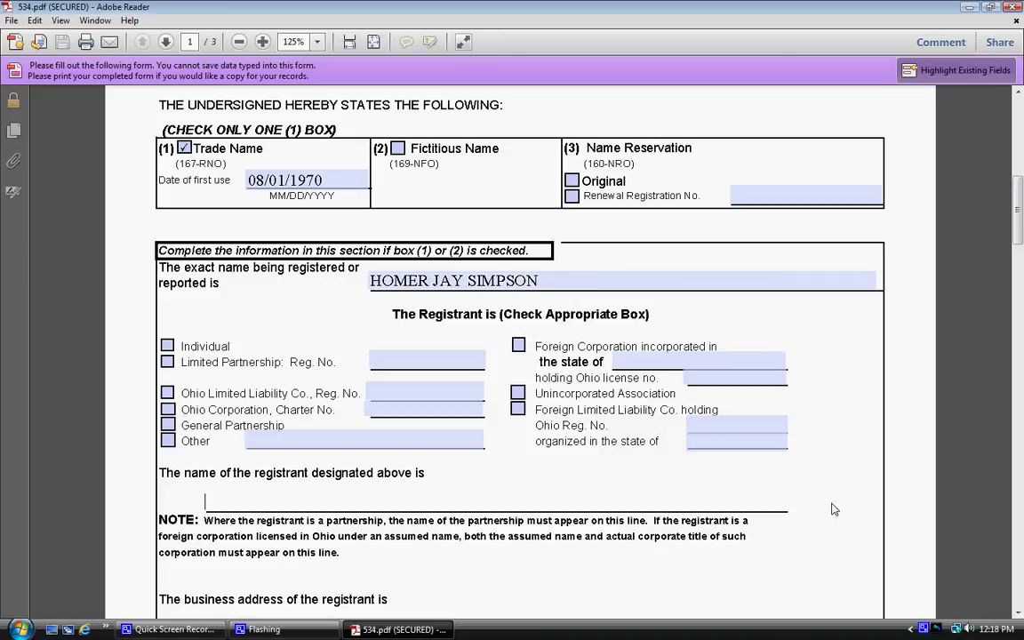
{"action": "type", "text": "HOMER"}
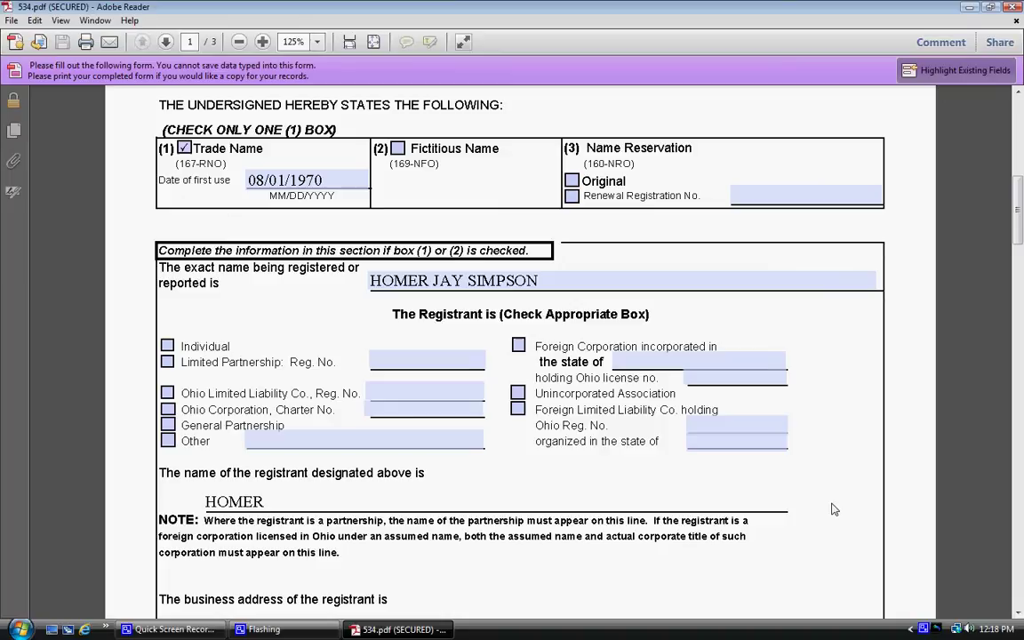
{"action": "type", "text": " JAY SIMPSON"}
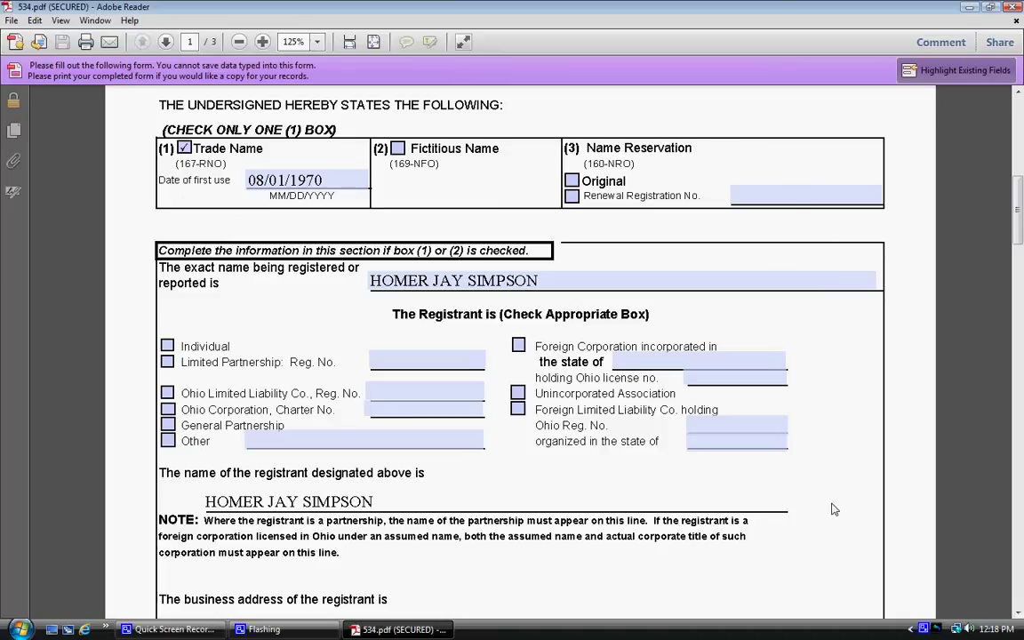
{"action": "scroll", "coordinate": [833, 509], "scroll_direction": "down", "scroll_amount": 4}
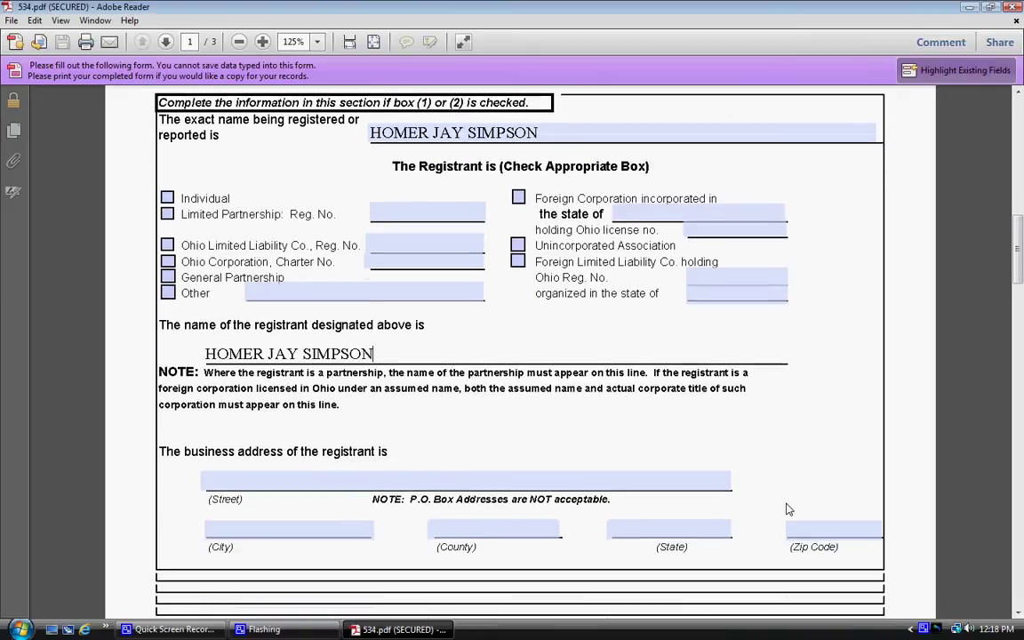
Step: Type the registrant's street address, then fill City, County, State and ZIP Code in turn
{"action": "scroll", "coordinate": [786, 509], "scroll_direction": "down", "scroll_amount": 1}
{"action": "left_click", "coordinate": [233, 447]}
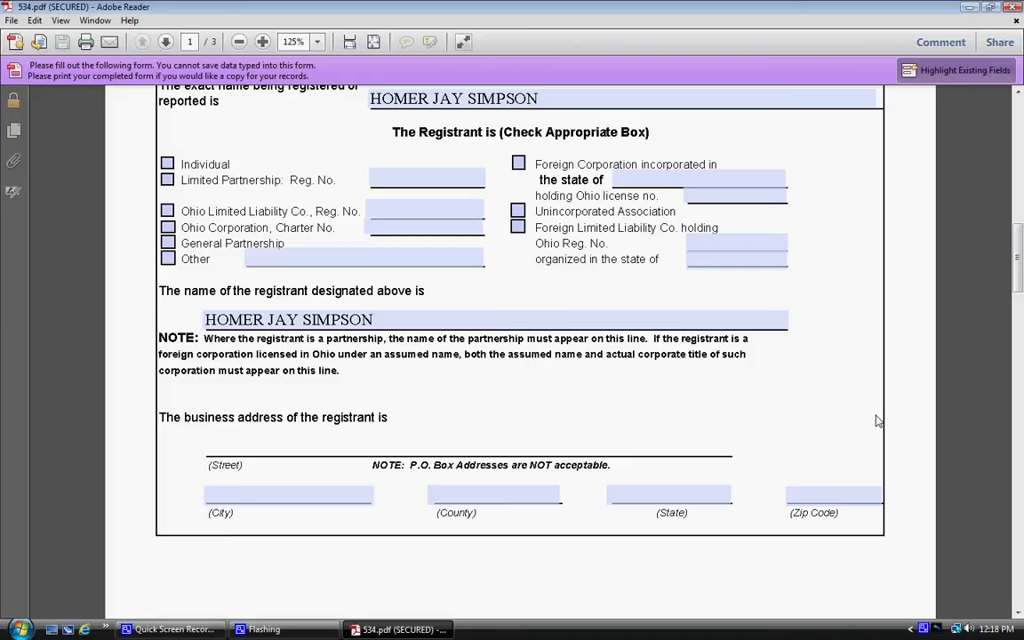
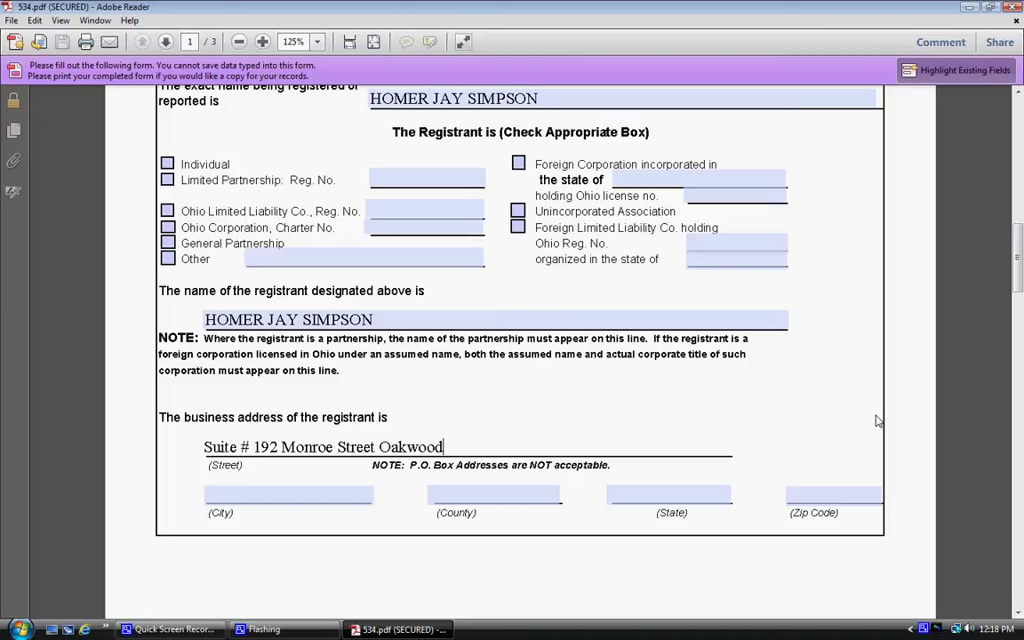
{"action": "key", "text": "Tab"}
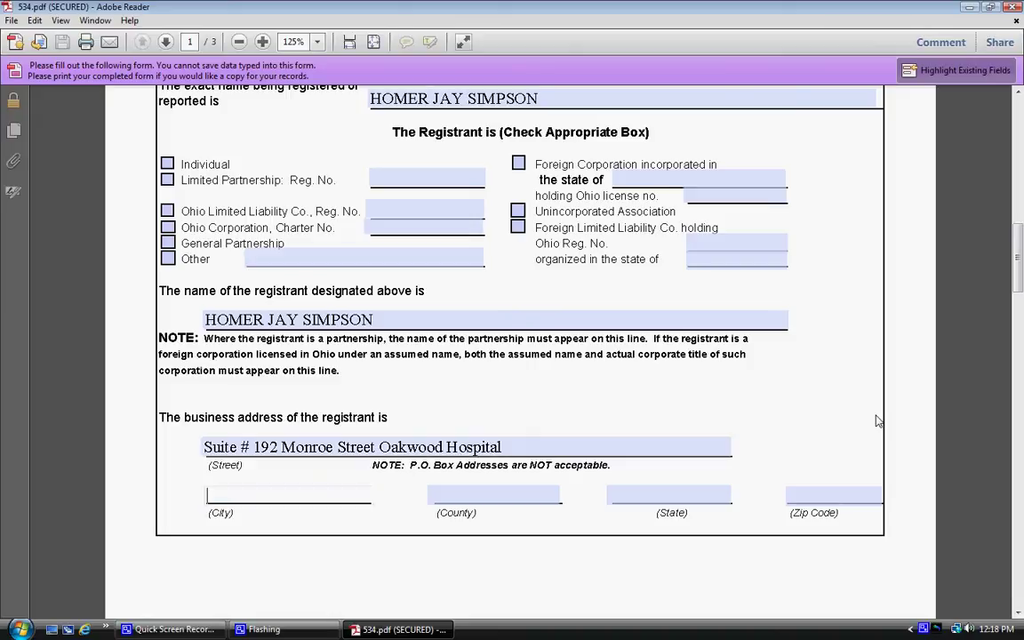
{"action": "type", "text": "Dearbor"}
{"action": "key", "text": "Tab"}
{"action": "type", "text": "Wayne"}
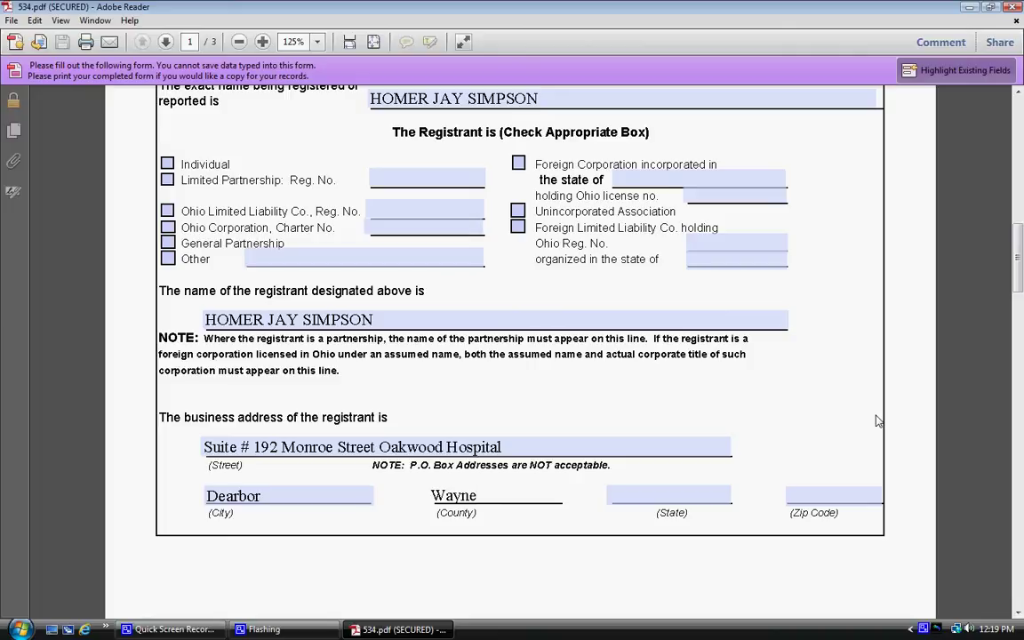
{"action": "key", "text": "Tab"}
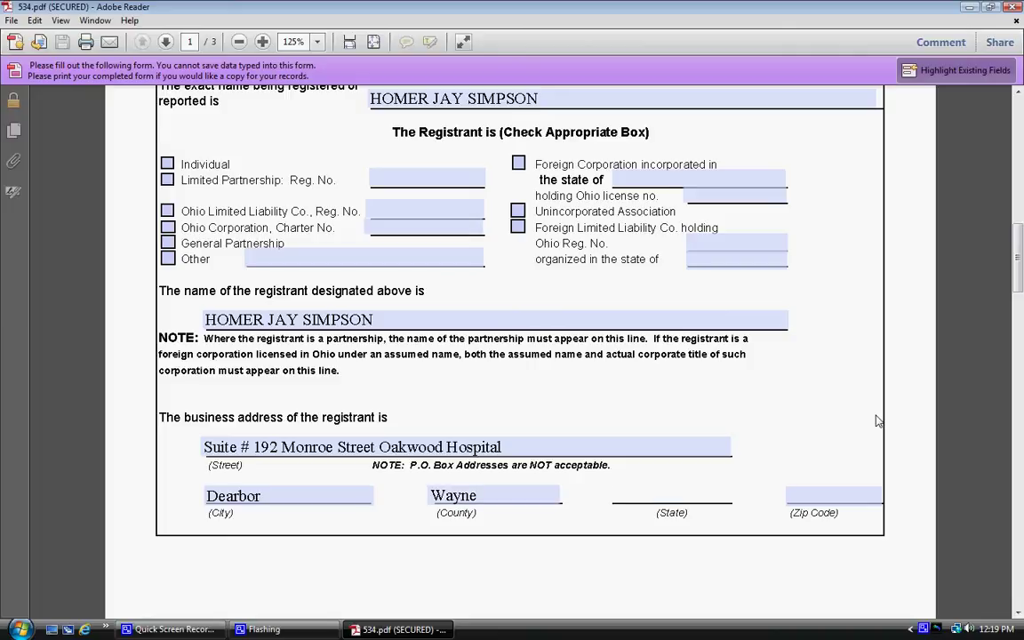
{"action": "type", "text": "Michigan"}
{"action": "key", "text": "Tab"}
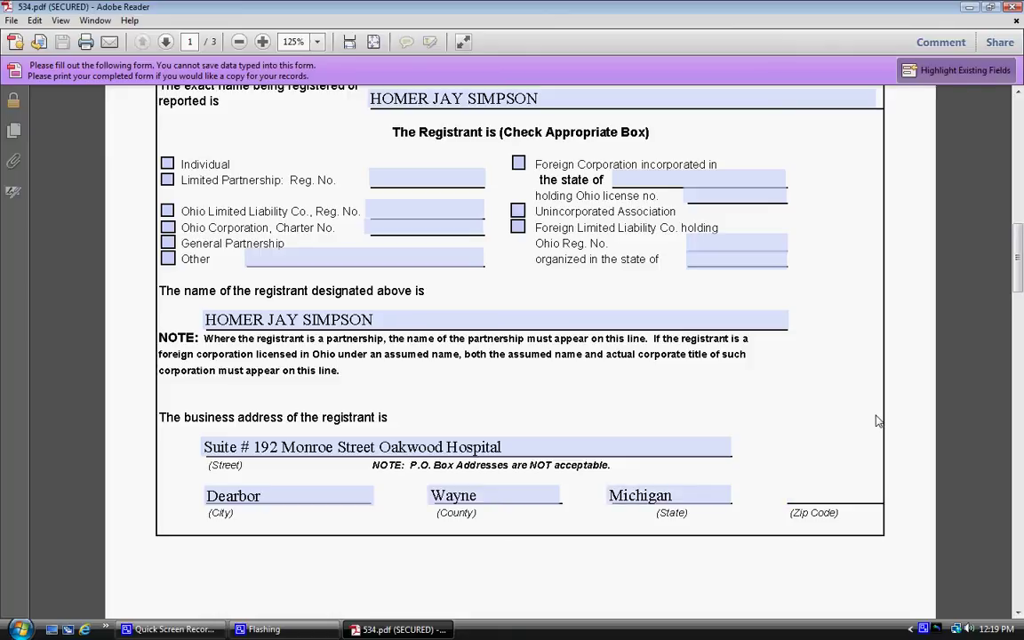
{"action": "type", "text": "48212"}
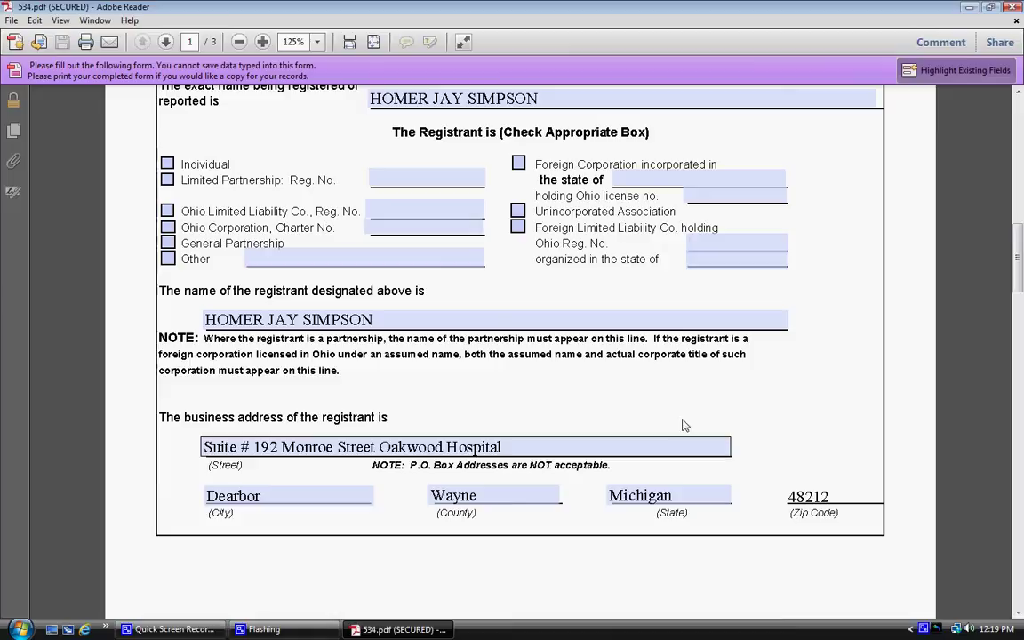
Step: Fix the misspelled City entry by adding the missing final 'n'
{"action": "scroll", "coordinate": [743, 411], "scroll_direction": "up", "scroll_amount": 1}
{"action": "scroll", "coordinate": [874, 469], "scroll_direction": "up", "scroll_amount": 4}
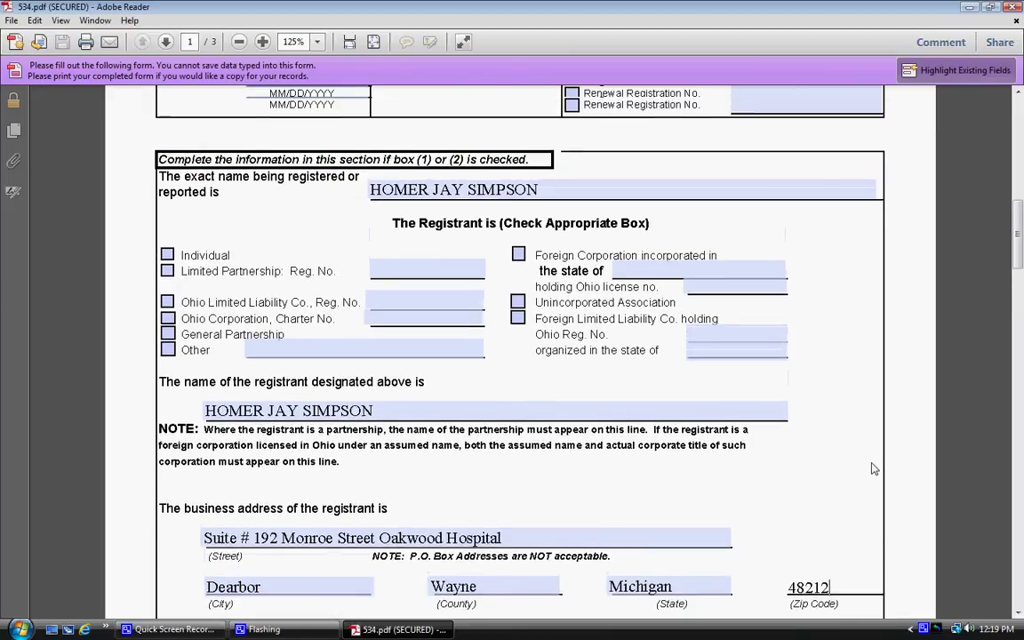
{"action": "scroll", "coordinate": [873, 469], "scroll_direction": "up", "scroll_amount": 1}
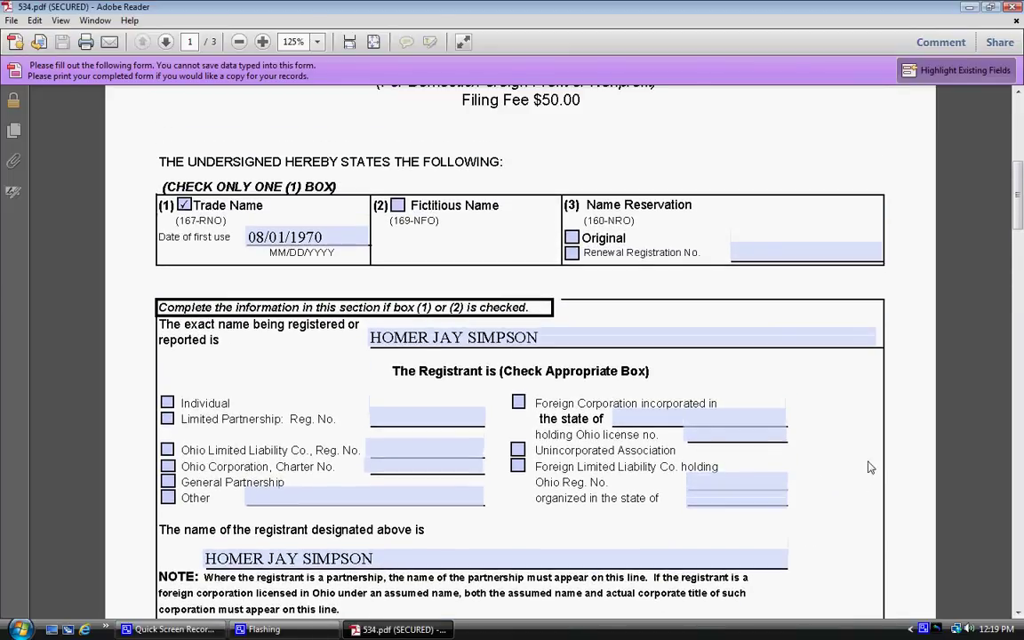
{"action": "scroll", "coordinate": [696, 336], "scroll_direction": "up", "scroll_amount": 1}
{"action": "scroll", "coordinate": [697, 336], "scroll_direction": "up", "scroll_amount": 1}
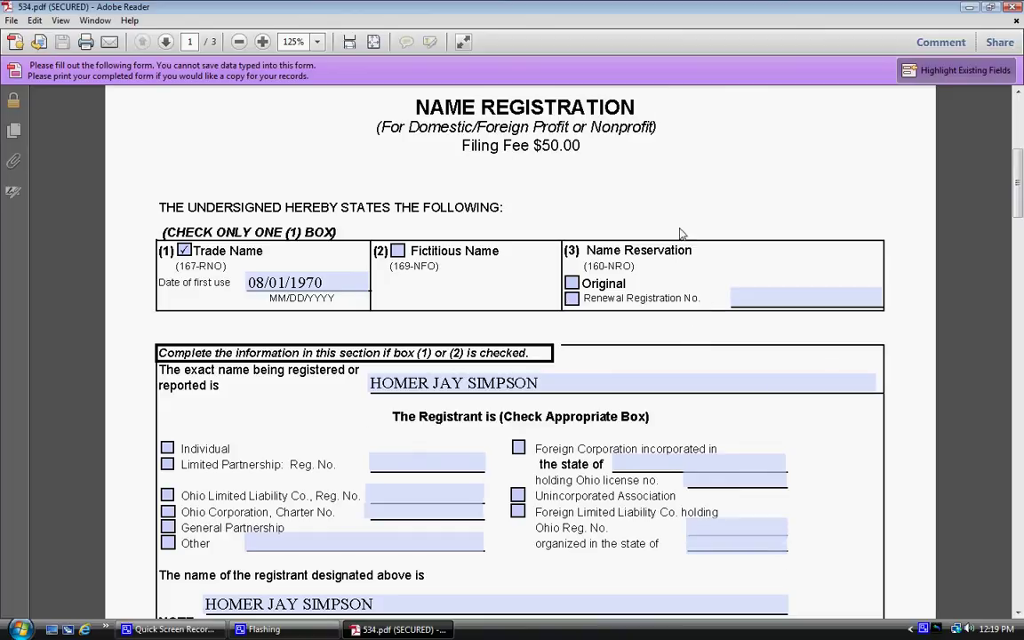
{"action": "scroll", "coordinate": [722, 247], "scroll_direction": "up", "scroll_amount": 1}
{"action": "scroll", "coordinate": [736, 253], "scroll_direction": "up", "scroll_amount": 2}
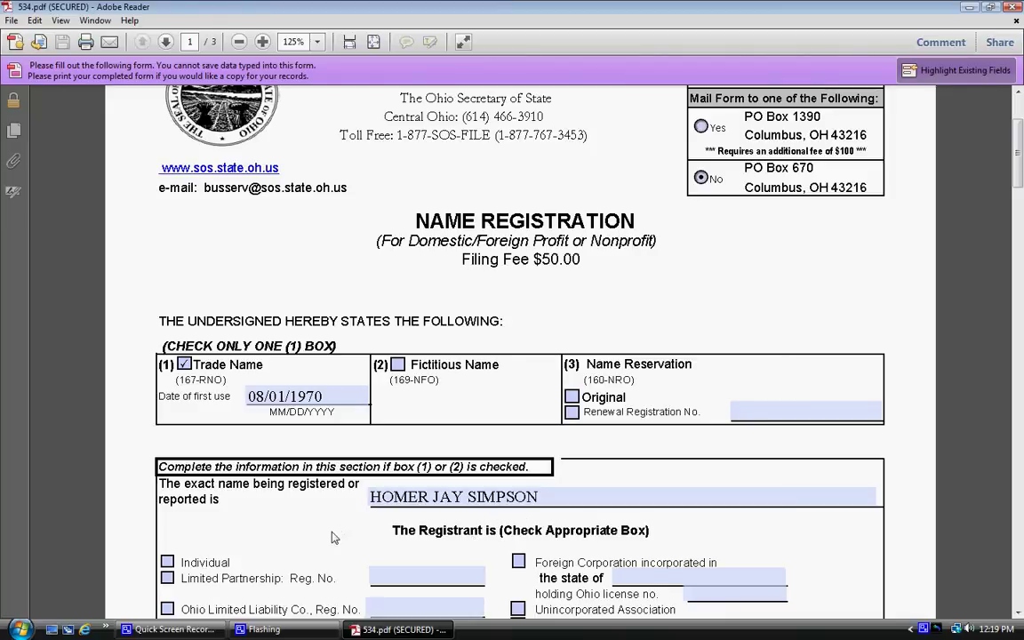
{"action": "scroll", "coordinate": [336, 540], "scroll_direction": "down", "scroll_amount": 3}
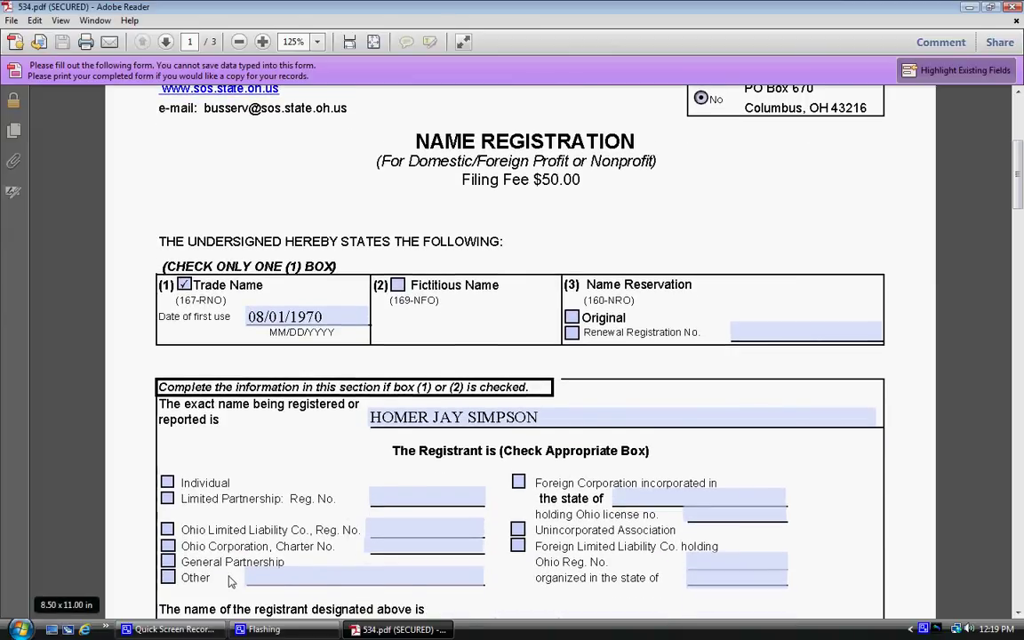
{"action": "scroll", "coordinate": [229, 579], "scroll_direction": "down", "scroll_amount": 2}
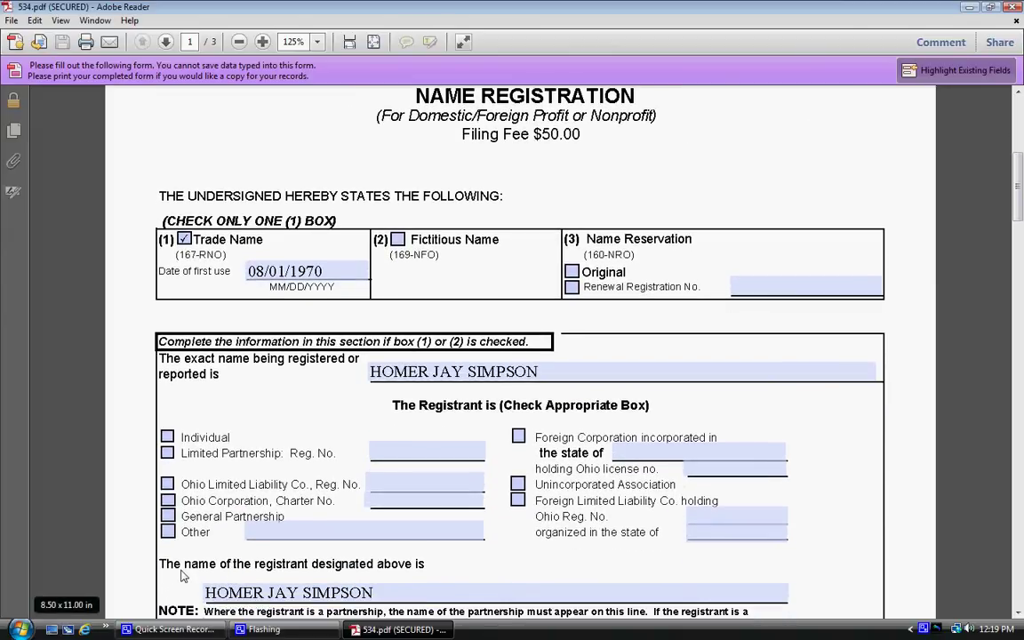
{"action": "scroll", "coordinate": [181, 576], "scroll_direction": "down", "scroll_amount": 1}
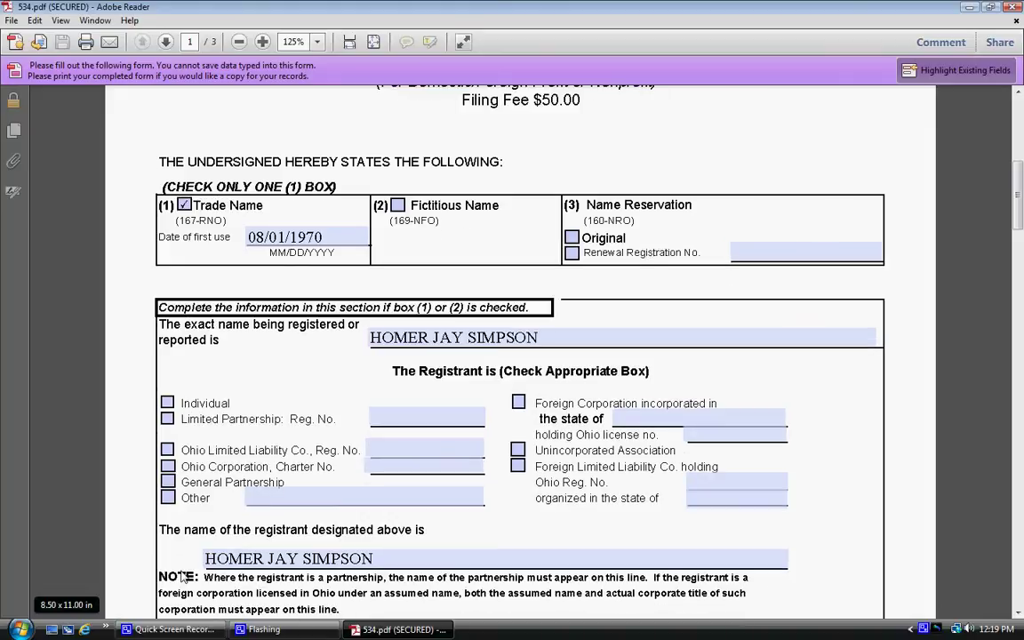
{"action": "scroll", "coordinate": [181, 576], "scroll_direction": "down", "scroll_amount": 1}
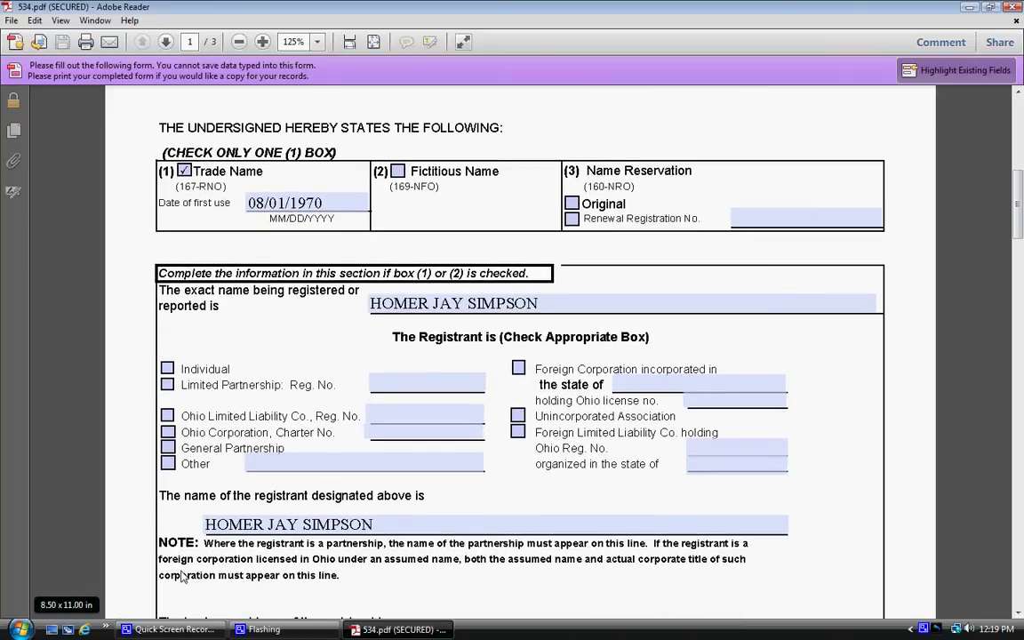
{"action": "scroll", "coordinate": [181, 575], "scroll_direction": "down", "scroll_amount": 1}
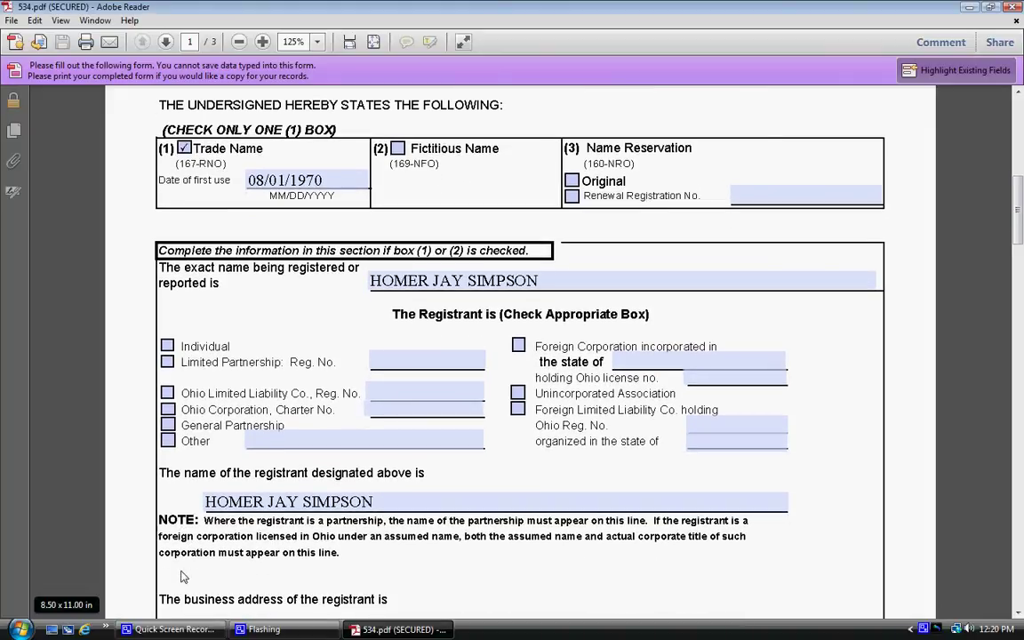
{"action": "scroll", "coordinate": [130, 561], "scroll_direction": "down", "scroll_amount": 2}
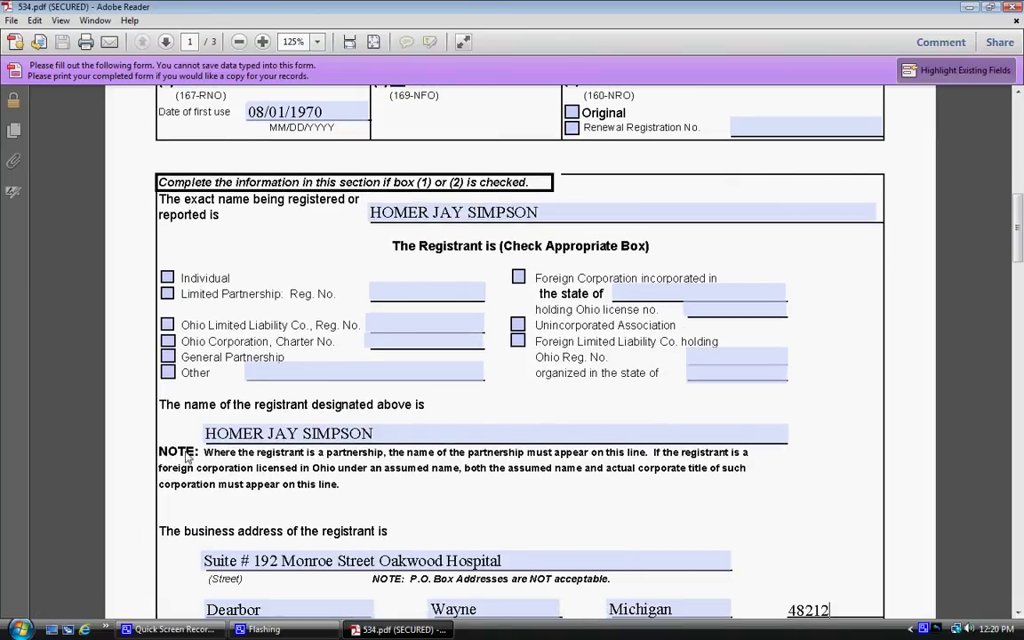
{"action": "scroll", "coordinate": [104, 557], "scroll_direction": "down", "scroll_amount": 2}
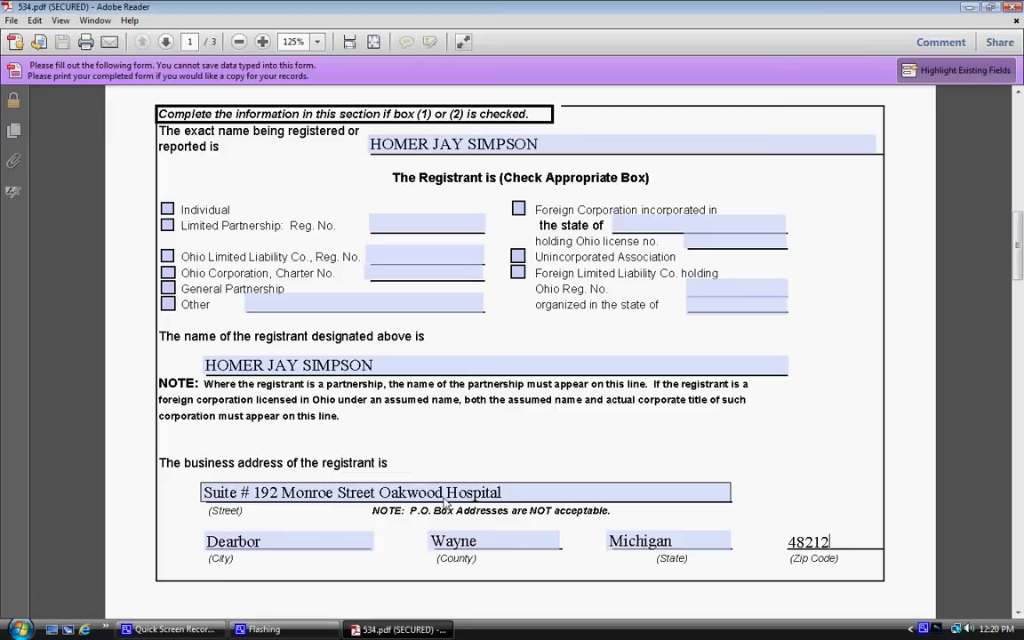
{"action": "left_click", "coordinate": [270, 546]}
{"action": "type", "text": "n"}
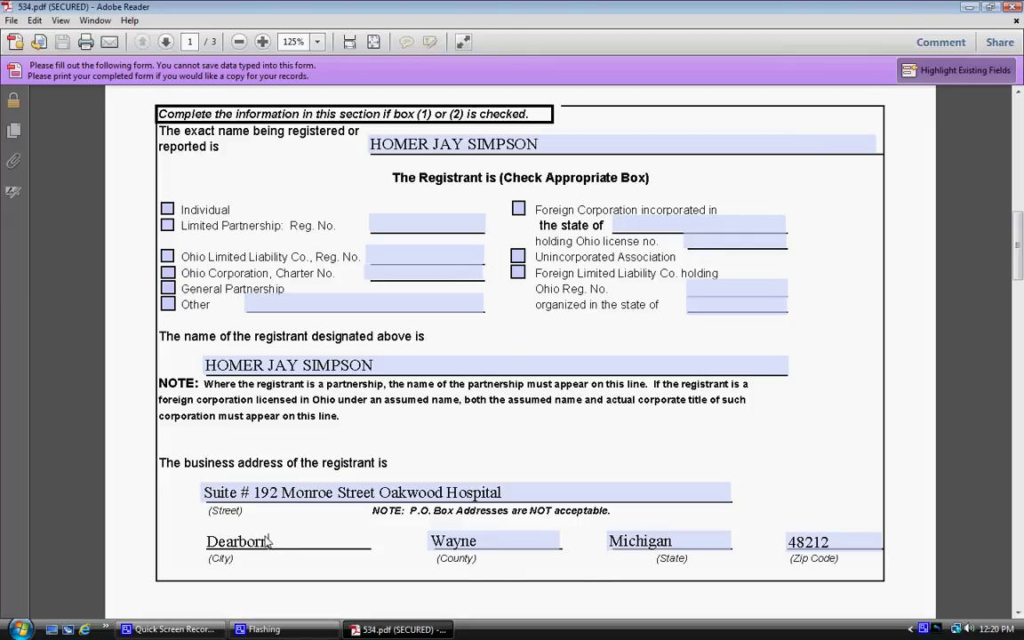
Step: Scroll down to page 2's general-partner and name-reservation section
{"action": "scroll", "coordinate": [125, 539], "scroll_direction": "down", "scroll_amount": 2}
{"action": "scroll", "coordinate": [127, 542], "scroll_direction": "down", "scroll_amount": 3}
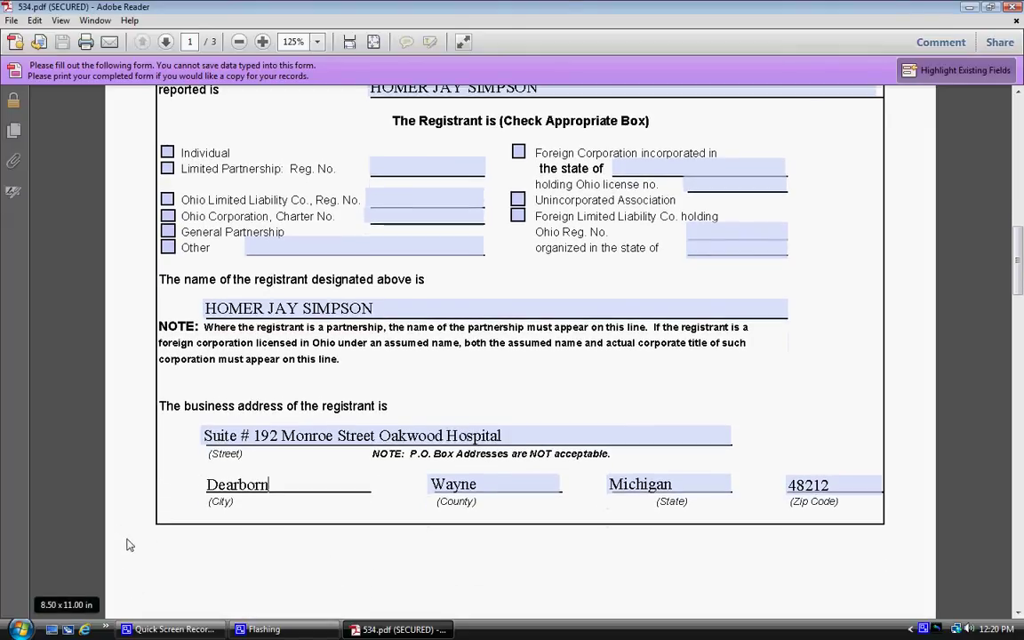
{"action": "scroll", "coordinate": [127, 563], "scroll_direction": "down", "scroll_amount": 10}
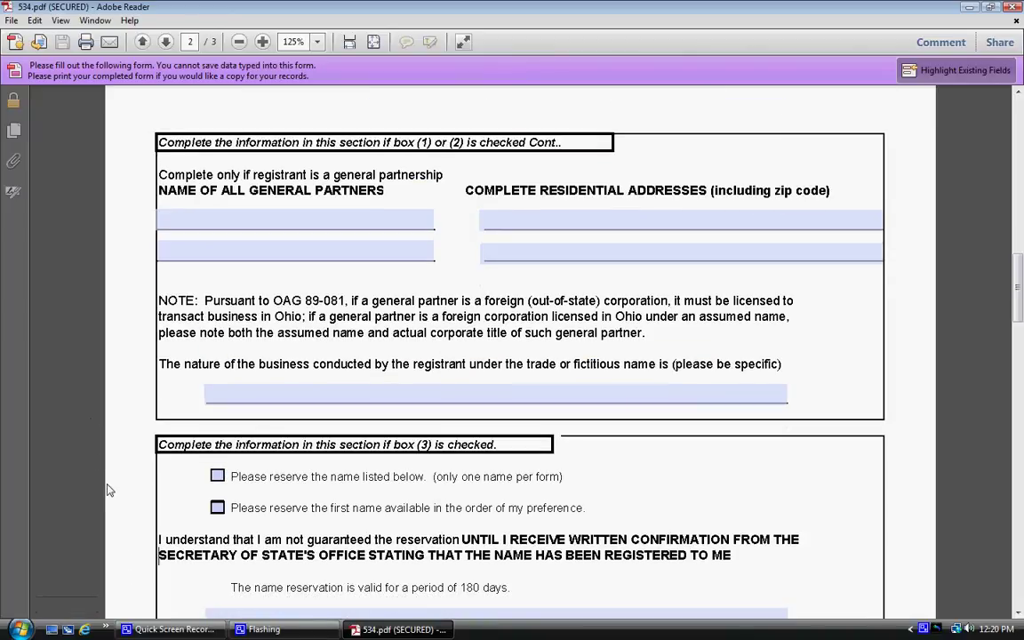
Step: Type 'PLEDGED BIRTH CERTIFICATE FUNDING UNITED STATES OF AMERICA' into page 2's business-nature field
{"action": "left_click", "coordinate": [224, 399]}
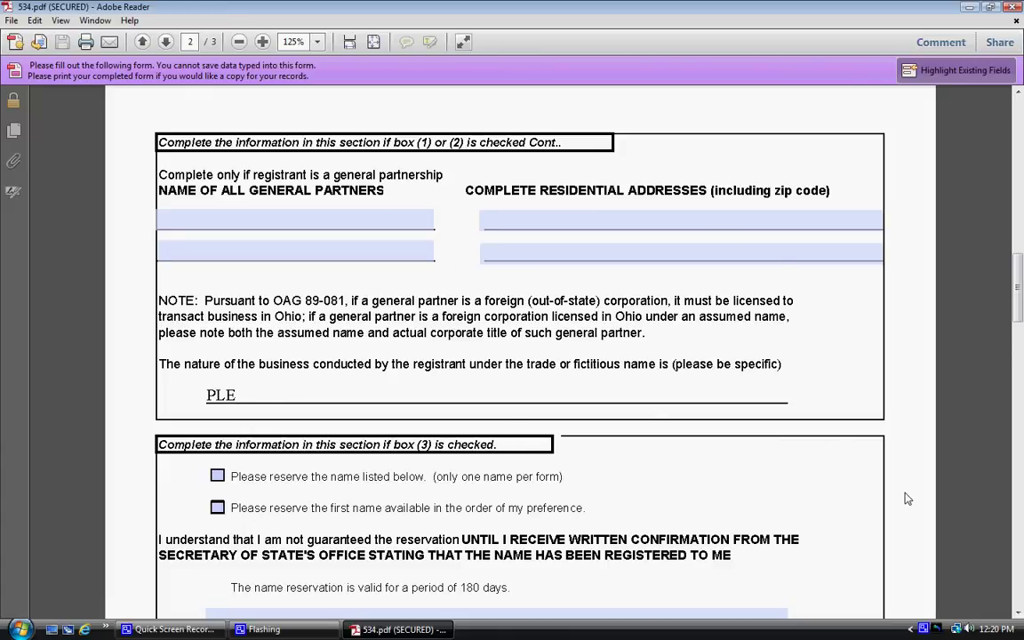
{"action": "type", "text": "PLEDGED BIRTH CERTIFI"}
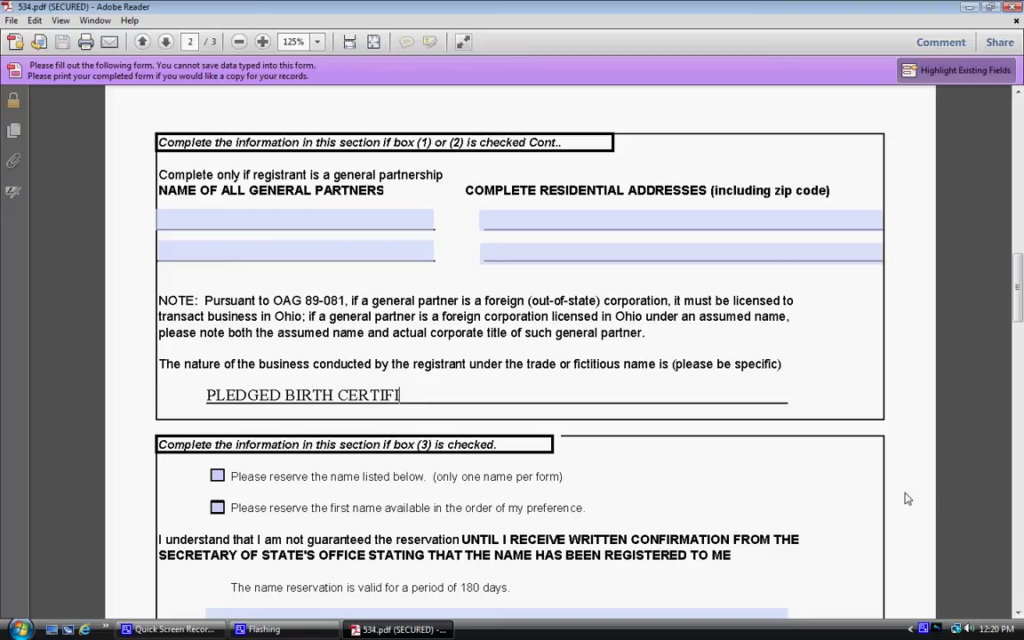
{"action": "type", "text": "CATE F"}
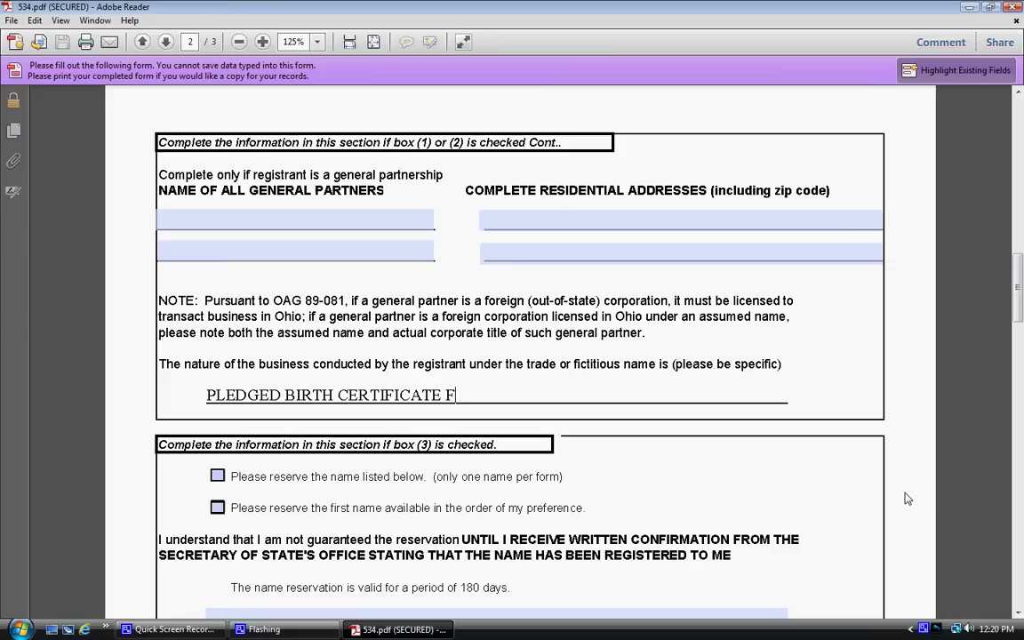
{"action": "type", "text": "UNDING UNI"}
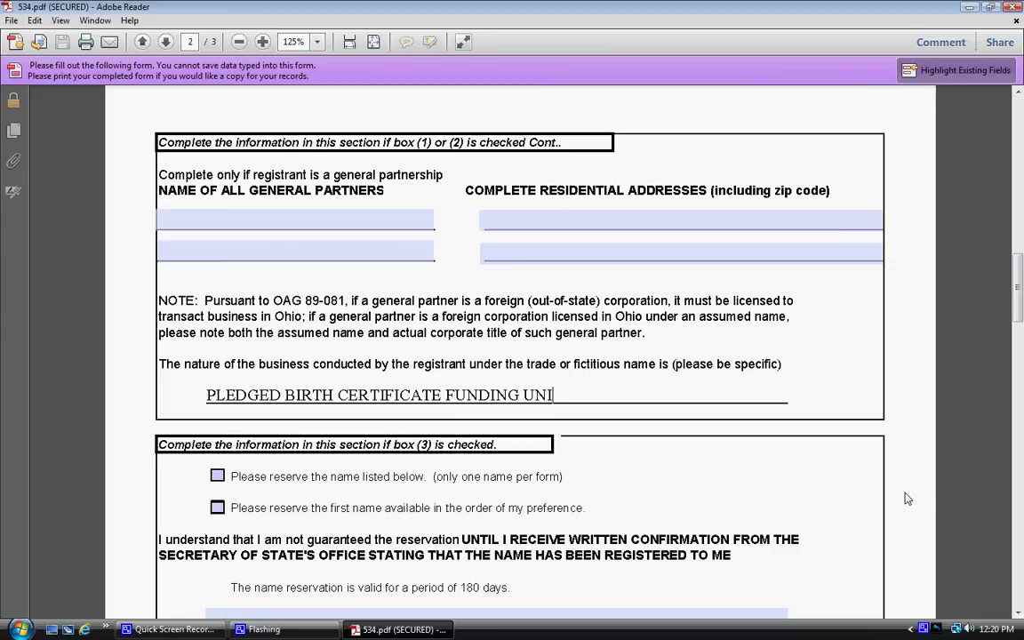
{"action": "type", "text": "TED STATES"}
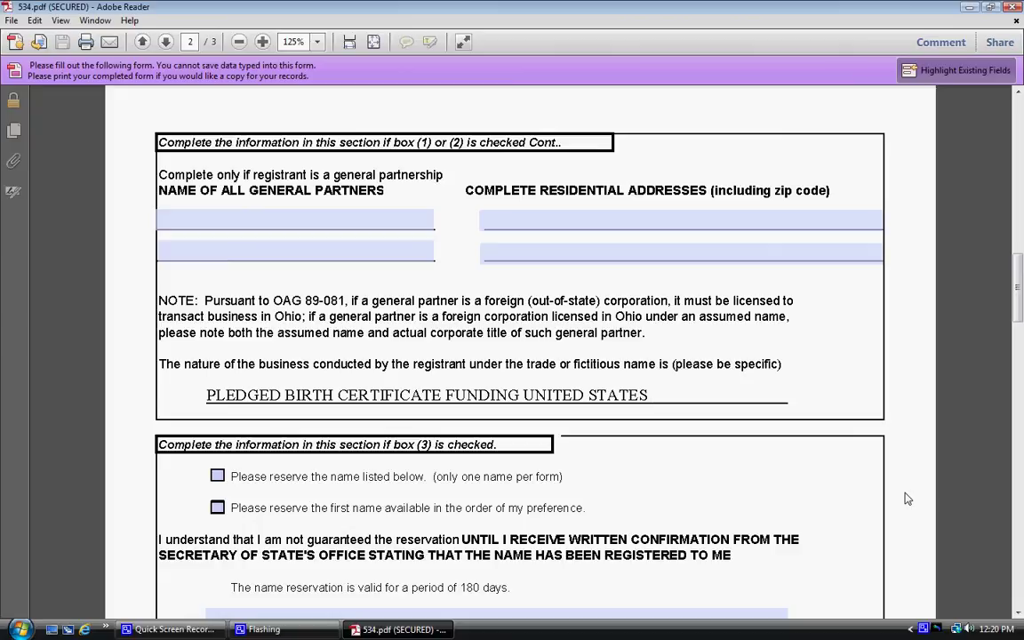
{"action": "type", "text": " OF AMERICA"}
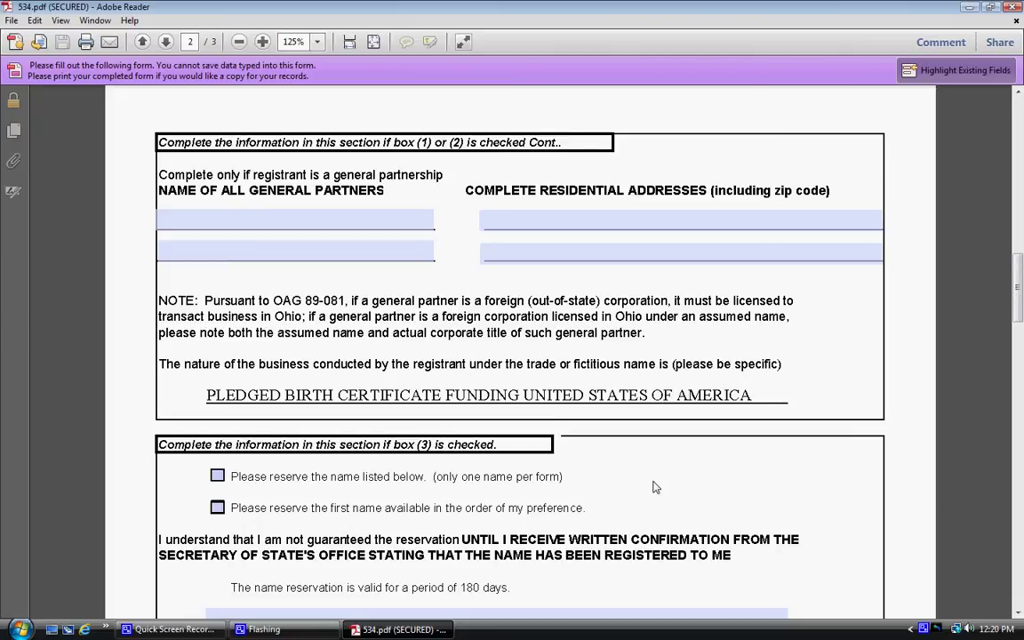
Step: Scroll to the REQUIRED signature section and place the cursor in the first Authorized Representative Date field
{"action": "scroll", "coordinate": [658, 486], "scroll_direction": "down", "scroll_amount": 2}
{"action": "scroll", "coordinate": [788, 523], "scroll_direction": "down", "scroll_amount": 4}
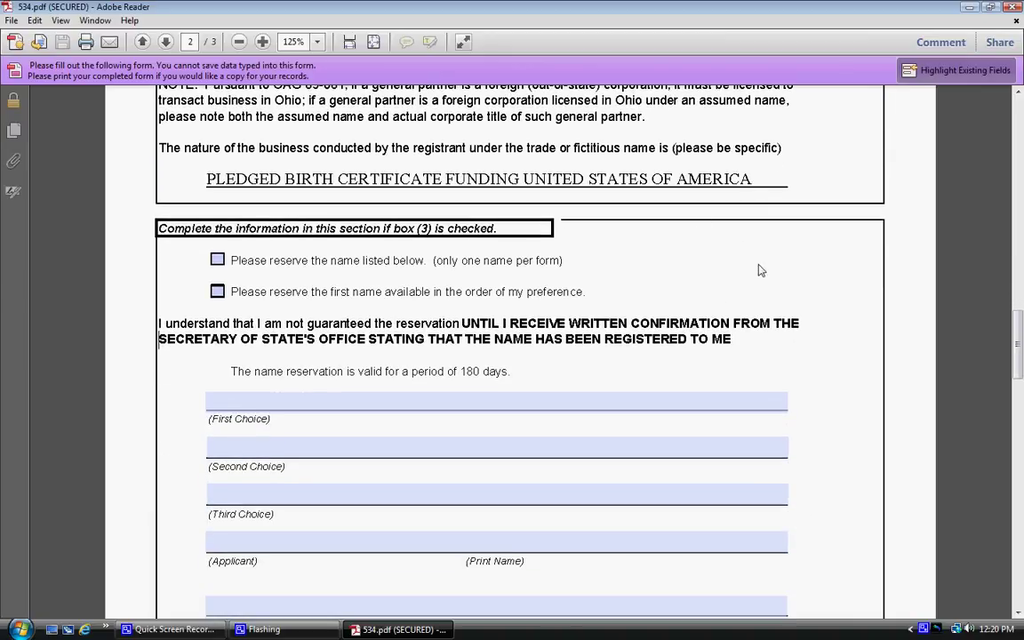
{"action": "scroll", "coordinate": [870, 459], "scroll_direction": "down", "scroll_amount": 2}
{"action": "scroll", "coordinate": [861, 484], "scroll_direction": "down", "scroll_amount": 5}
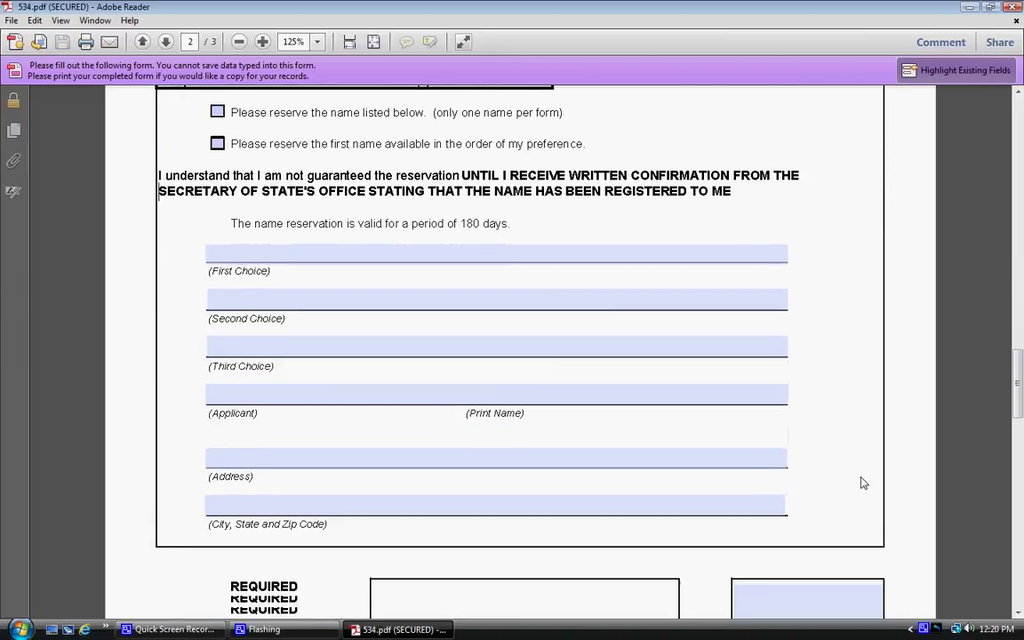
{"action": "scroll", "coordinate": [715, 518], "scroll_direction": "down", "scroll_amount": 1}
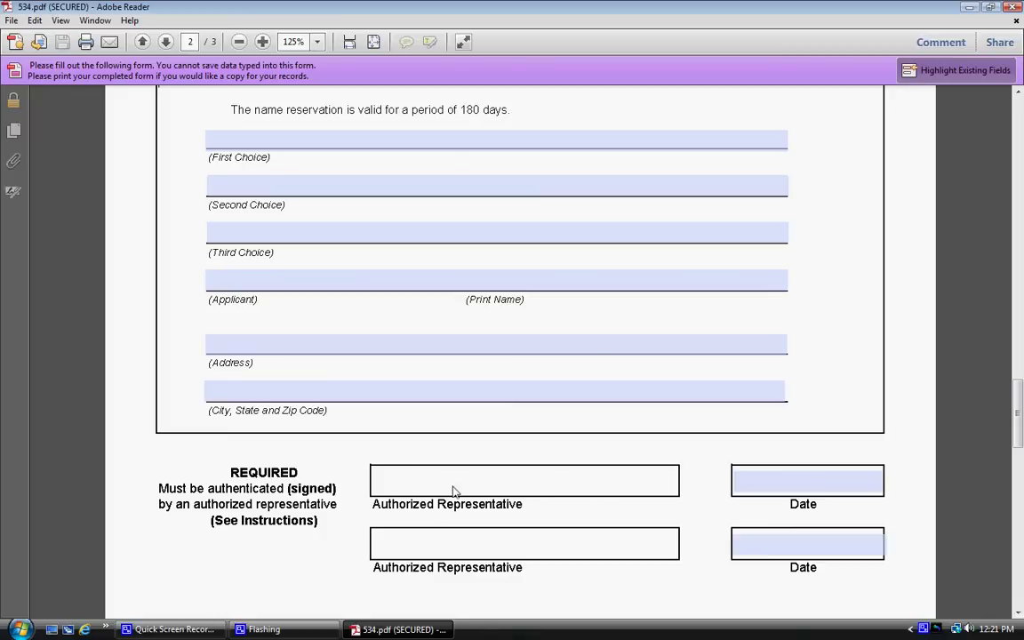
{"action": "left_click", "coordinate": [761, 487]}
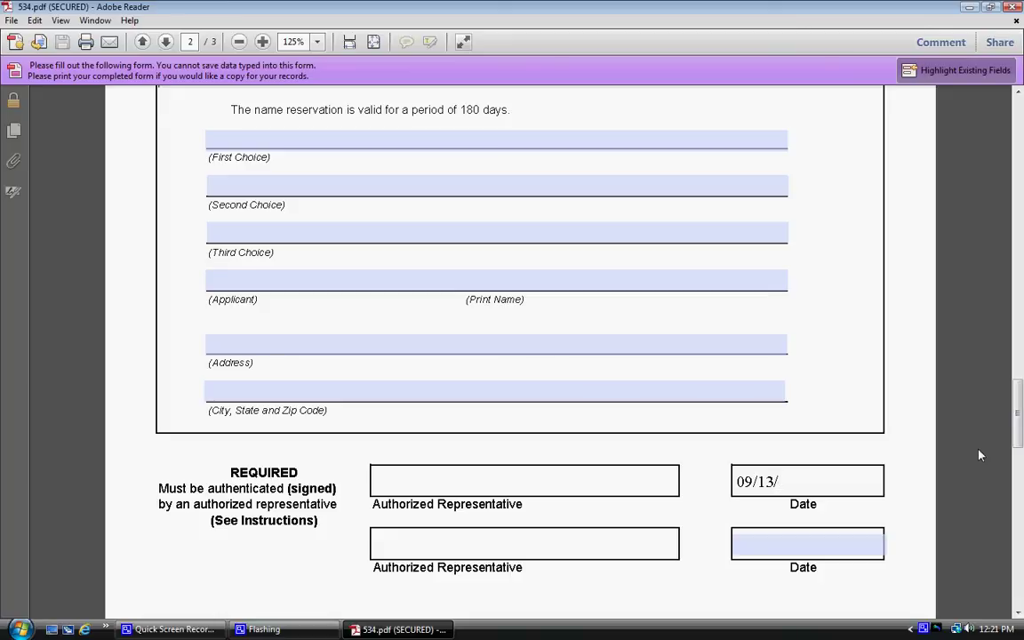
Step: Finish the signature date entry, then scroll back up to the top of page 1
{"action": "type", "text": "2011"}
{"action": "scroll", "coordinate": [692, 480], "scroll_direction": "down", "scroll_amount": 1}
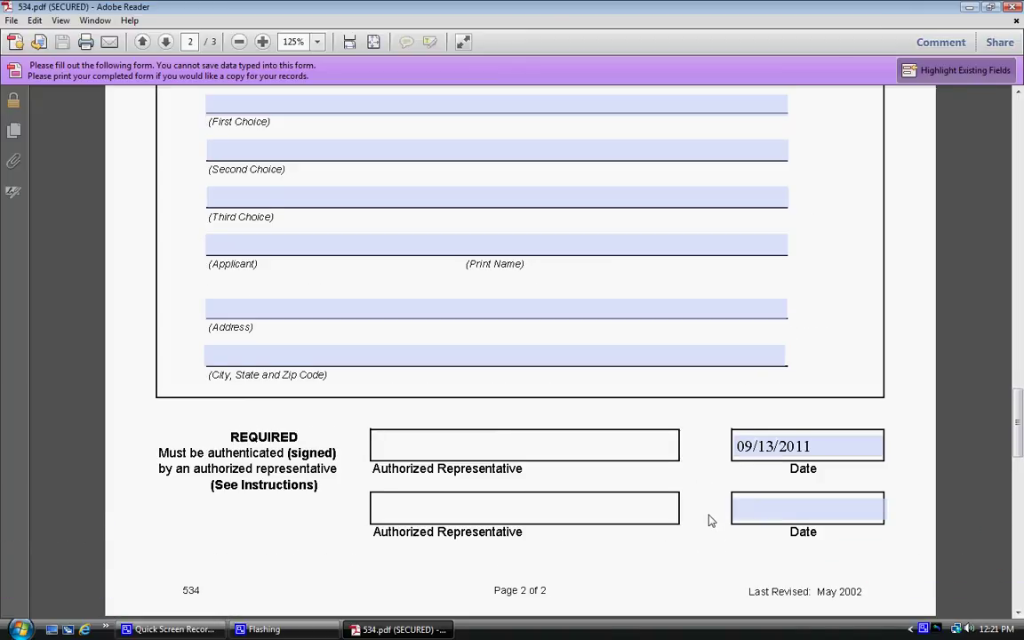
{"action": "scroll", "coordinate": [709, 520], "scroll_direction": "up", "scroll_amount": 3}
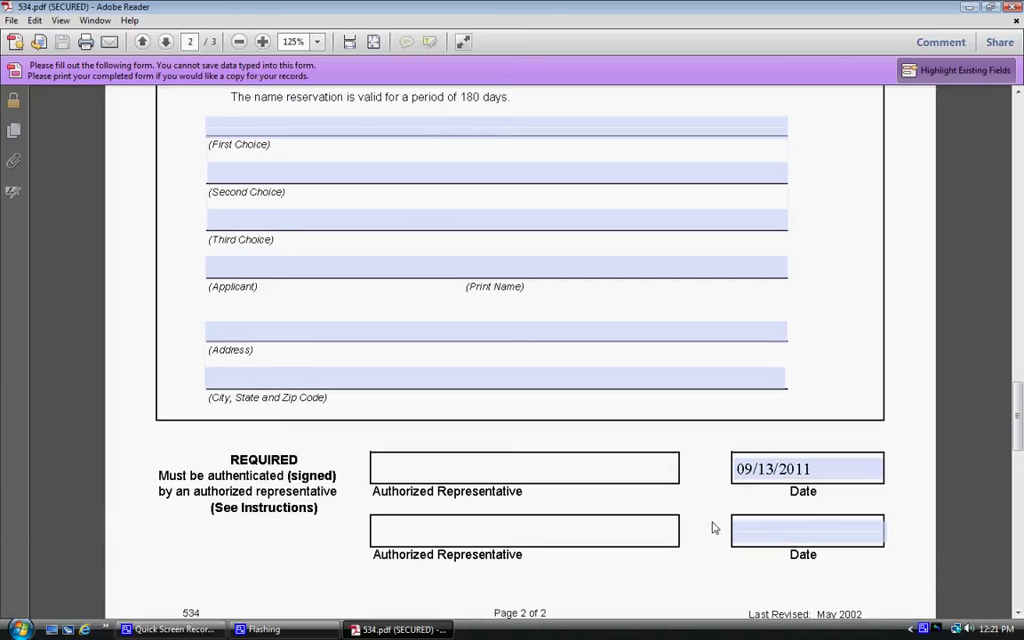
{"action": "scroll", "coordinate": [917, 443], "scroll_direction": "up", "scroll_amount": 3}
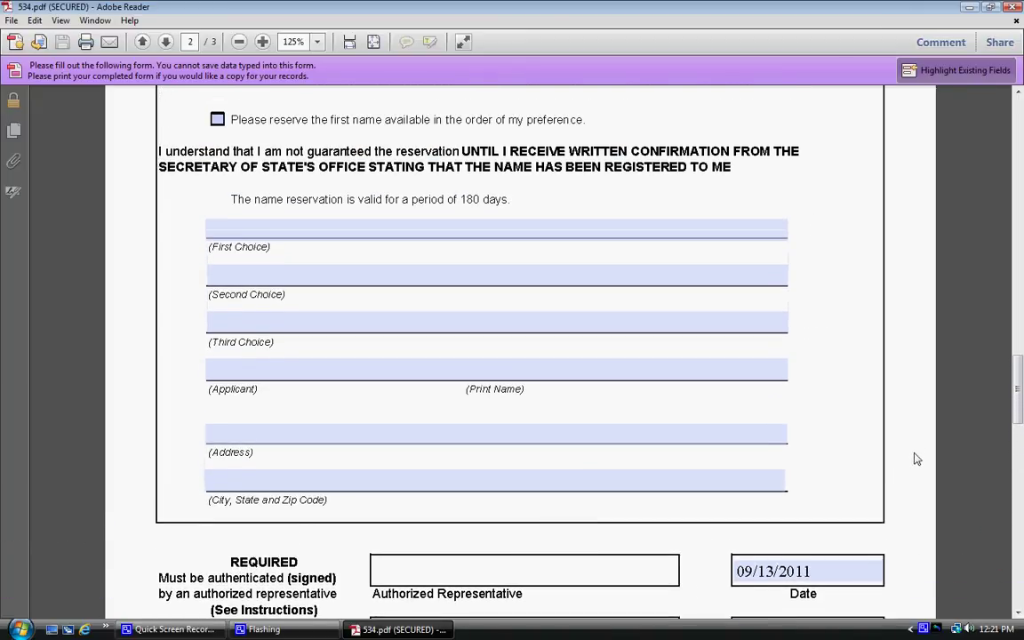
{"action": "scroll", "coordinate": [907, 471], "scroll_direction": "up", "scroll_amount": 1}
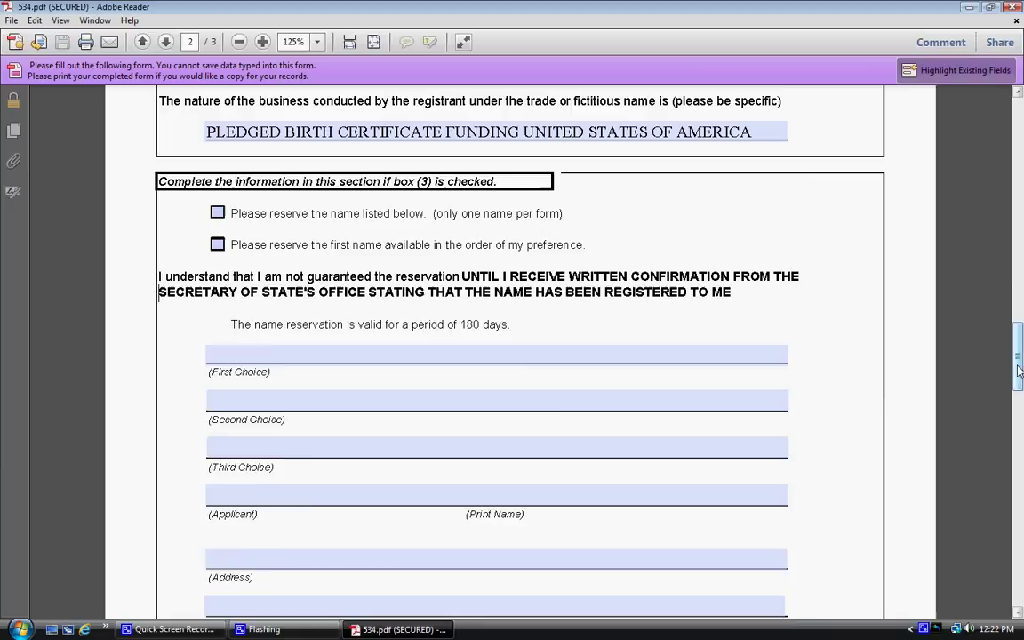
{"action": "scroll", "coordinate": [1006, 215], "scroll_direction": "up", "scroll_amount": 7}
{"action": "scroll", "coordinate": [1007, 215], "scroll_direction": "up", "scroll_amount": 15}
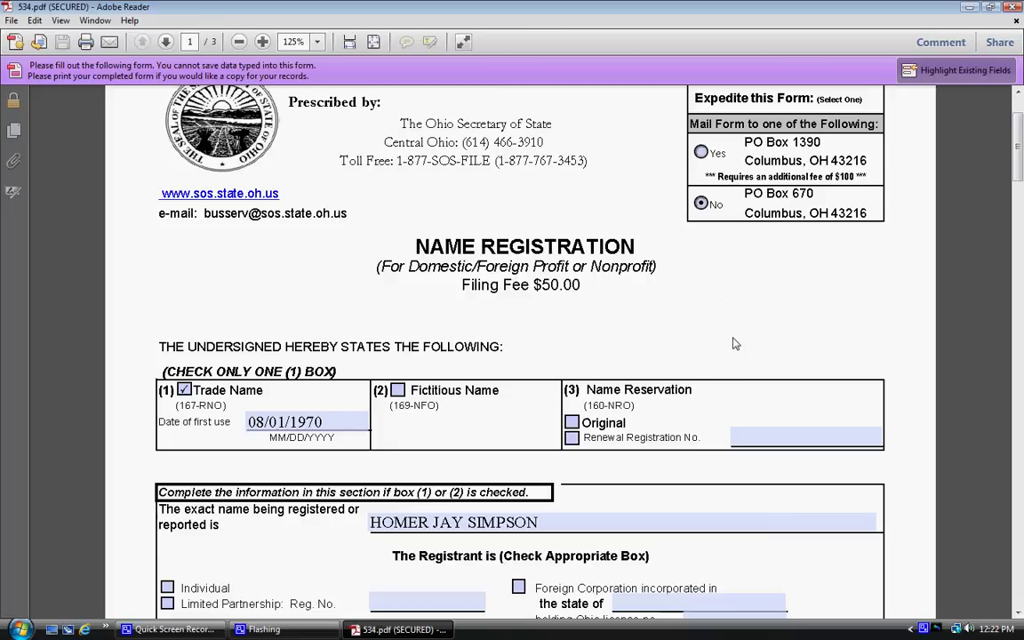
Step: Scroll through pages 1 and 2, then drag the scrollbar to page 3's instructions for boxes (1) and (2)
{"action": "scroll", "coordinate": [605, 464], "scroll_direction": "down", "scroll_amount": 2}
{"action": "scroll", "coordinate": [533, 536], "scroll_direction": "down", "scroll_amount": 4}
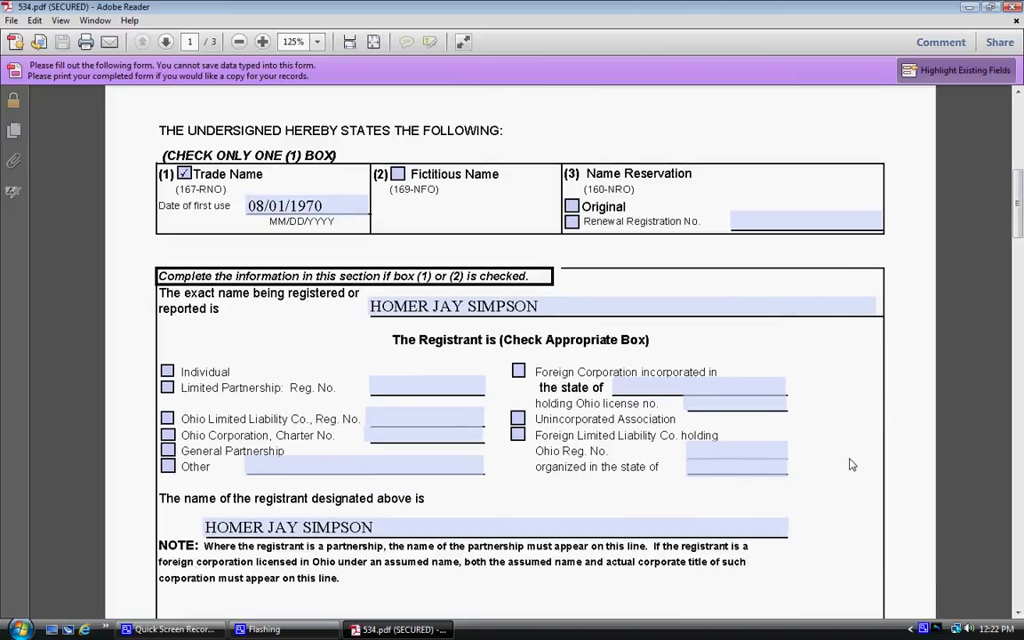
{"action": "scroll", "coordinate": [848, 454], "scroll_direction": "down", "scroll_amount": 2}
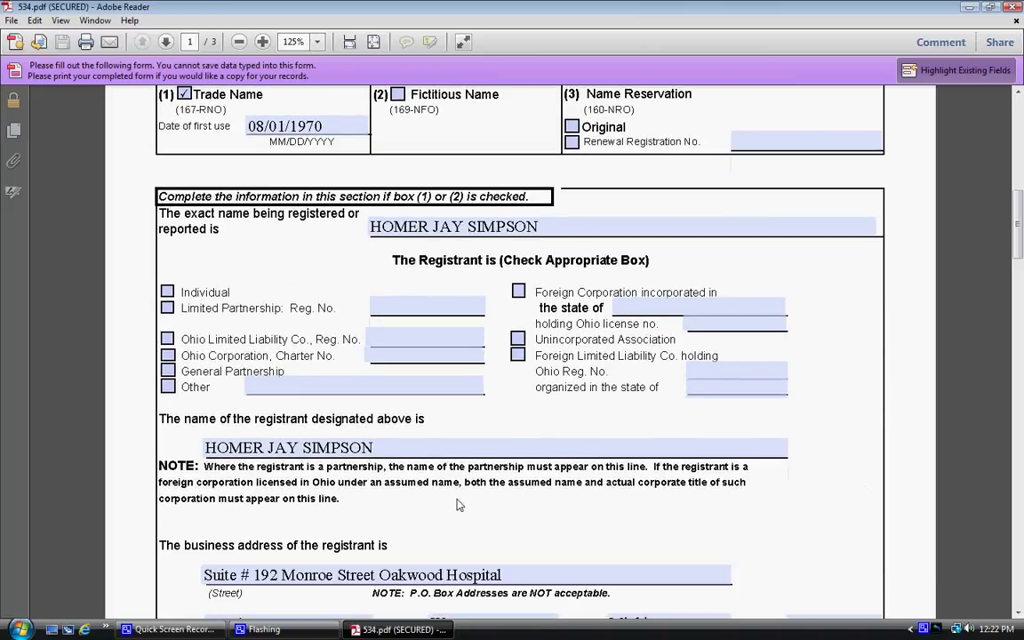
{"action": "scroll", "coordinate": [532, 500], "scroll_direction": "down", "scroll_amount": 2}
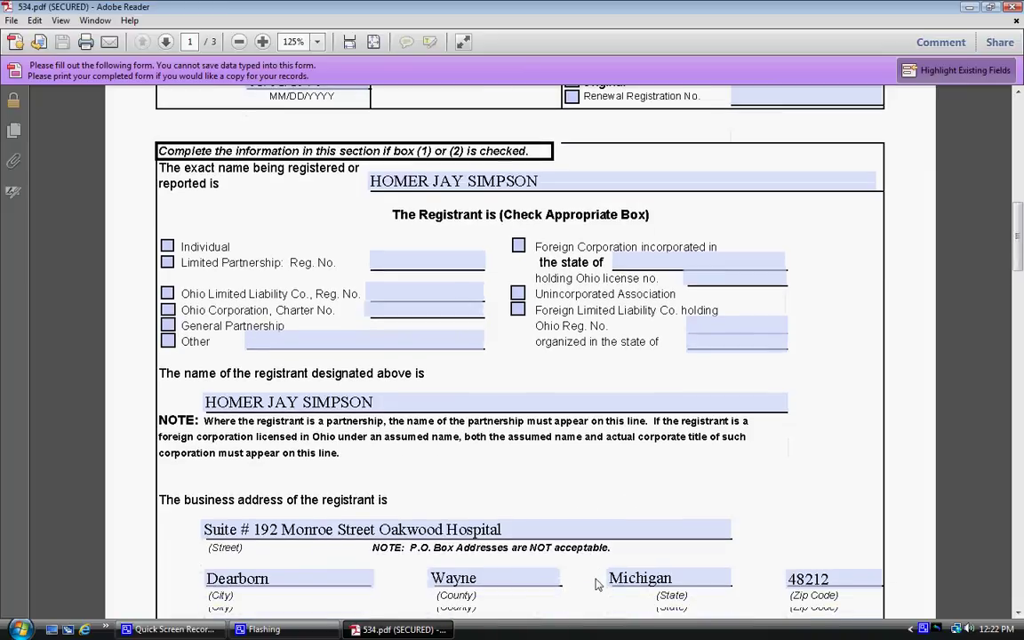
{"action": "scroll", "coordinate": [595, 584], "scroll_direction": "down", "scroll_amount": 4}
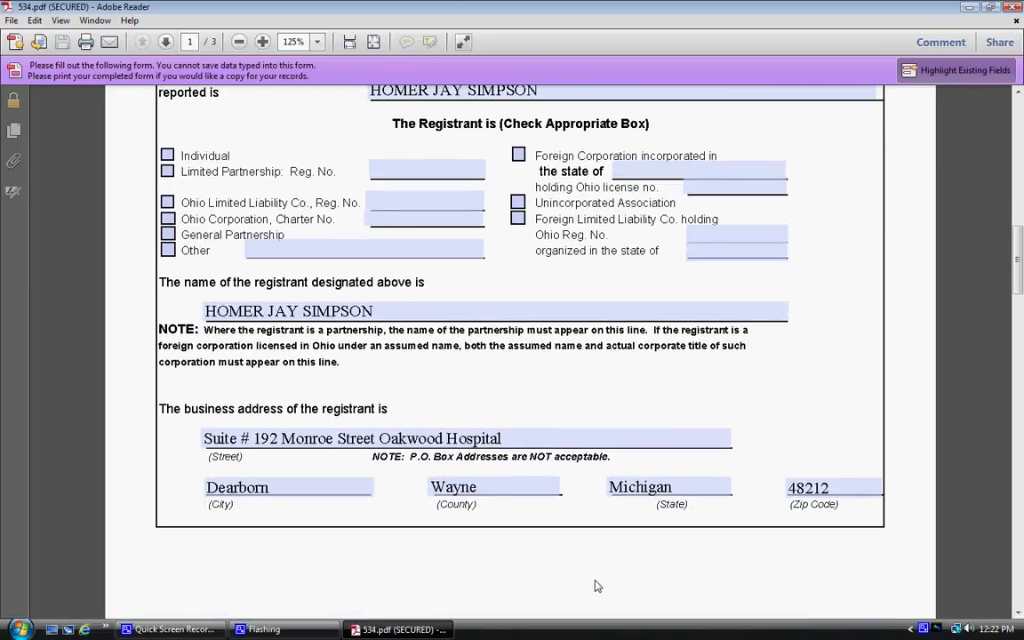
{"action": "scroll", "coordinate": [597, 583], "scroll_direction": "down", "scroll_amount": 10}
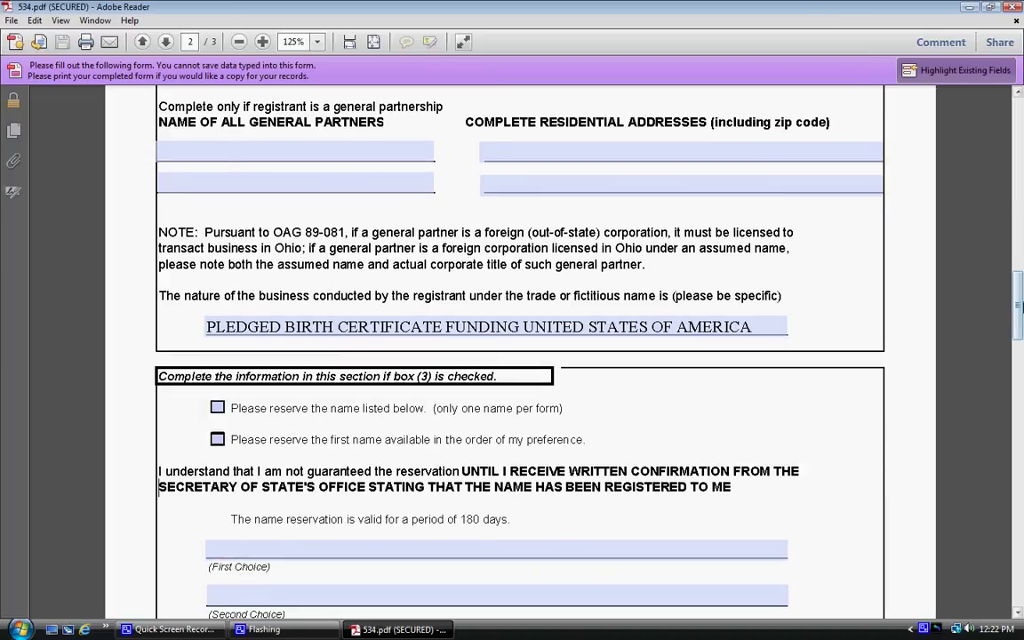
{"action": "left_click", "coordinate": [1020, 325]}
{"action": "left_click_drag", "start_coordinate": [1020, 325], "coordinate": [1019, 437]}
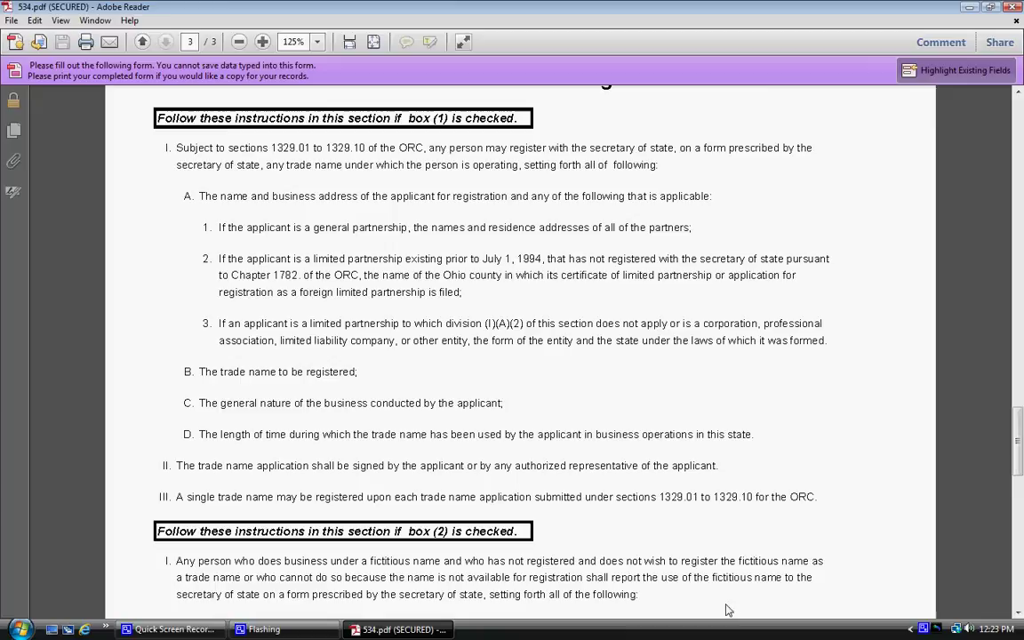